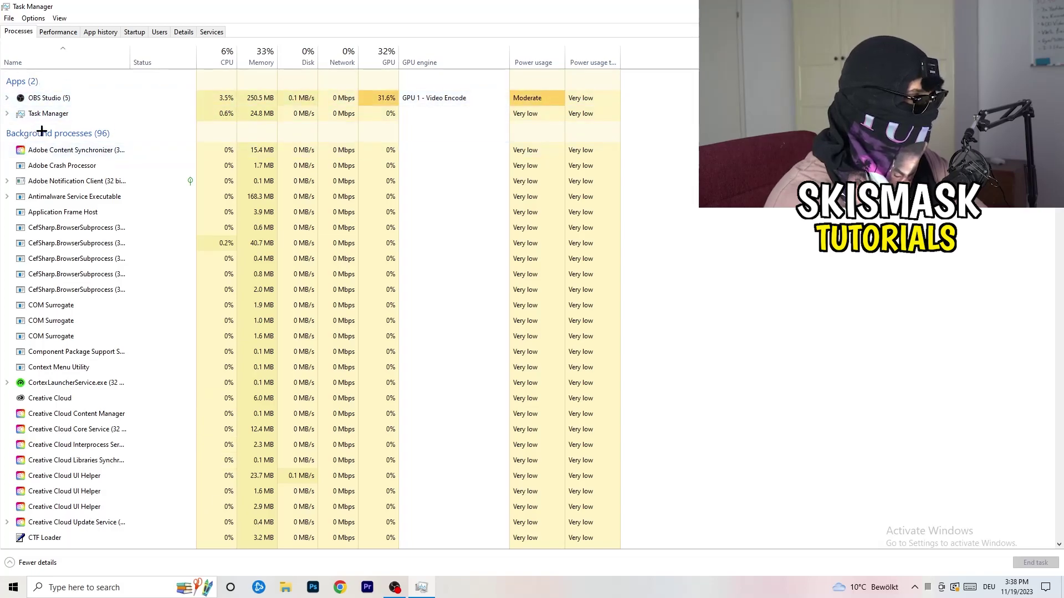
Bring up the context menu for Antimalware Service Executable in the Processes list.
right_click(248, 198)
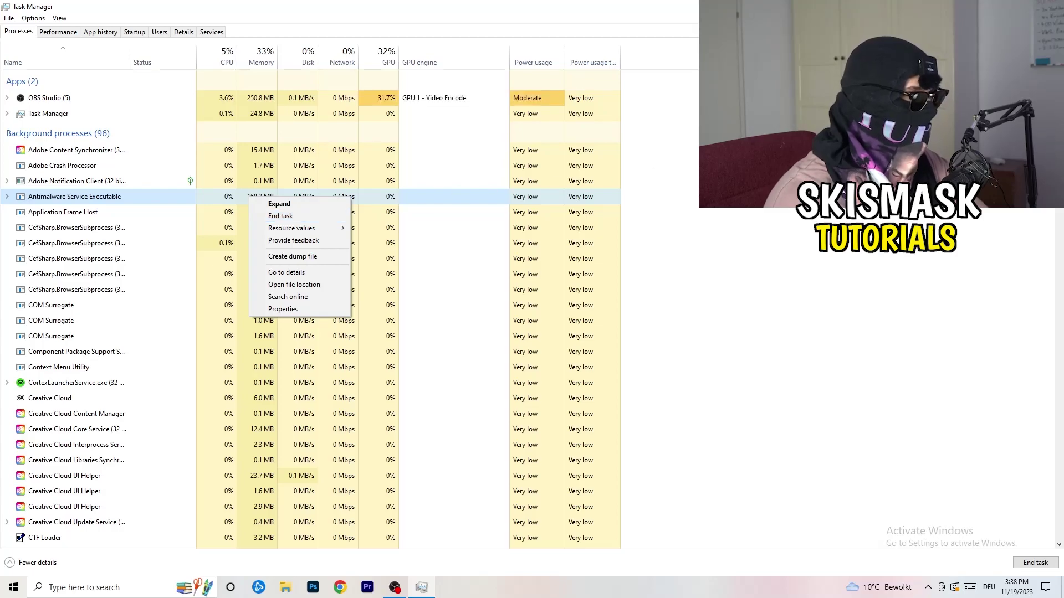
Attempt End task on Antimalware Service Executable, then switch to the Startup apps list.
left_click(307, 215)
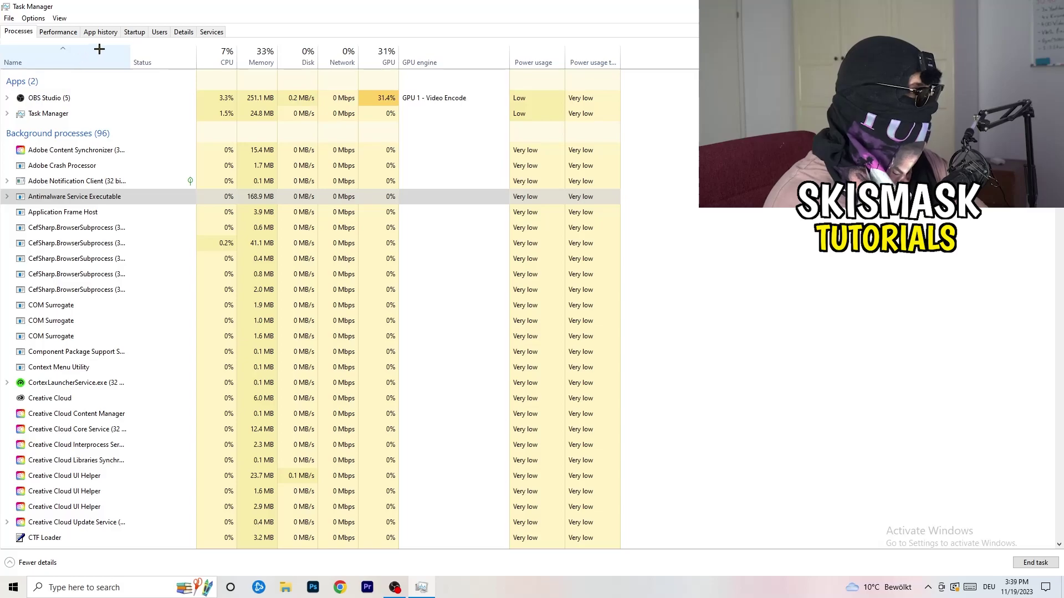
left_click(134, 32)
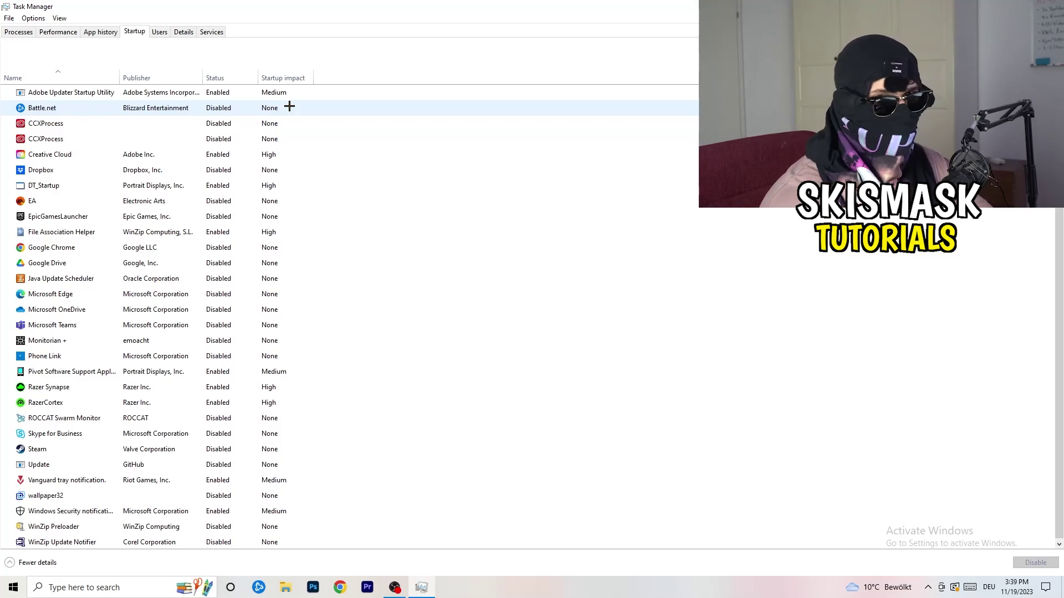
Inspect the Dropbox, EA and File Association Helper startup entries without disabling any, then view Performance.
right_click(222, 168)
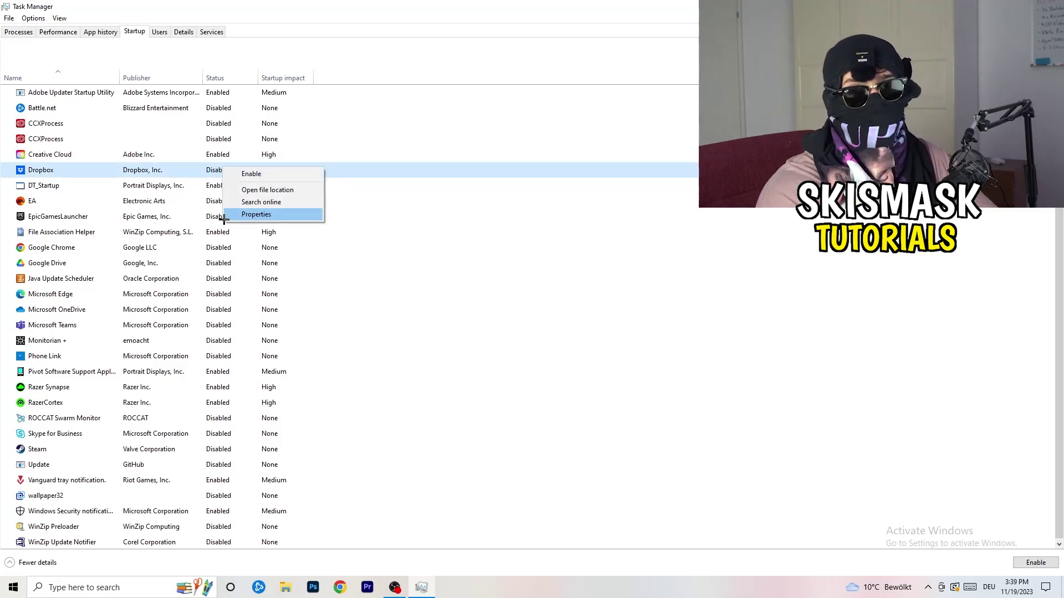
right_click(106, 204)
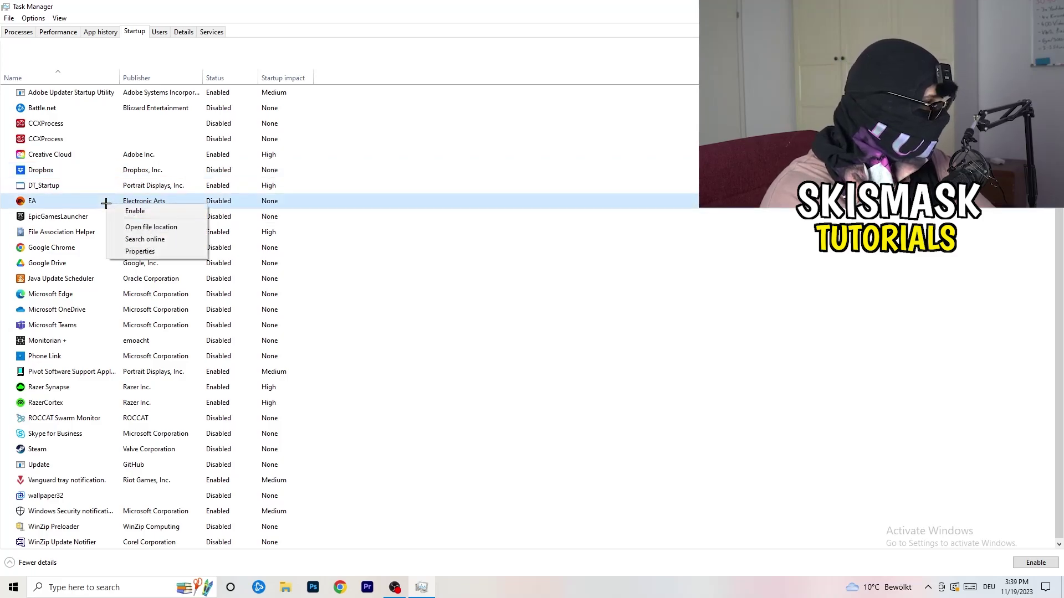
left_click(707, 292)
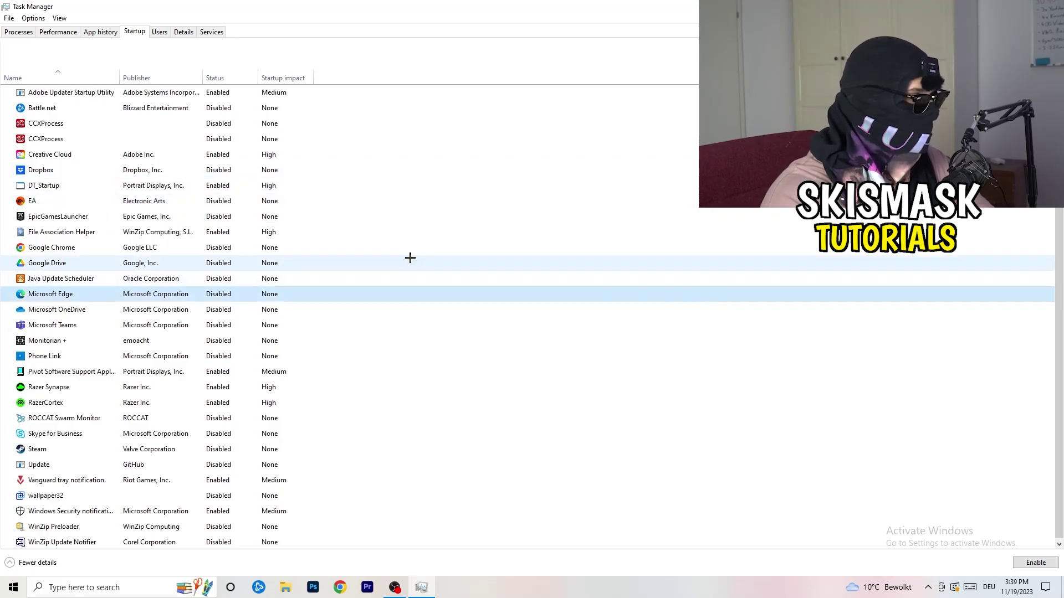
right_click(219, 235)
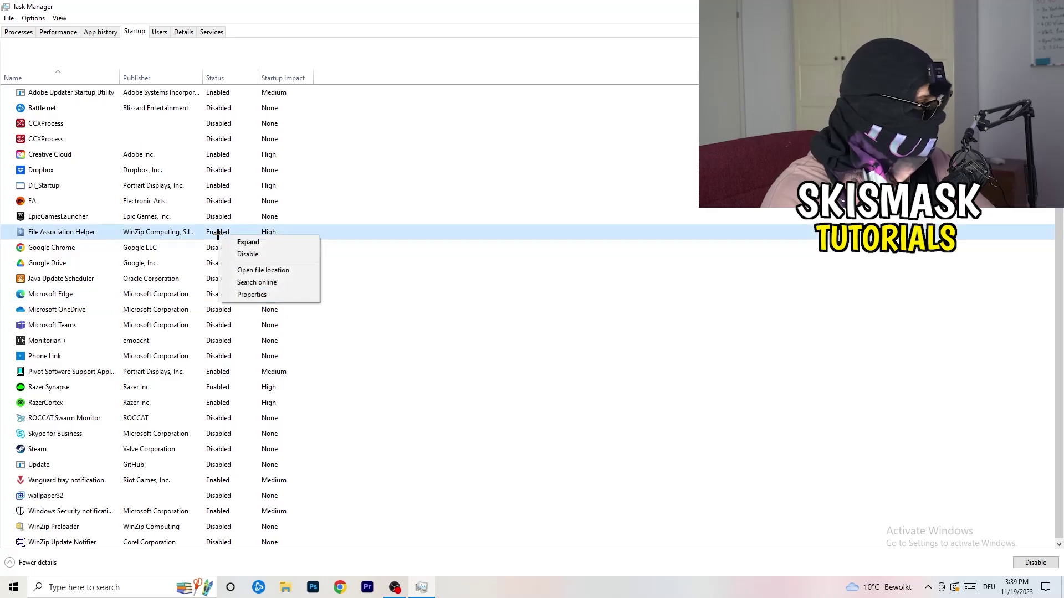
left_click(475, 277)
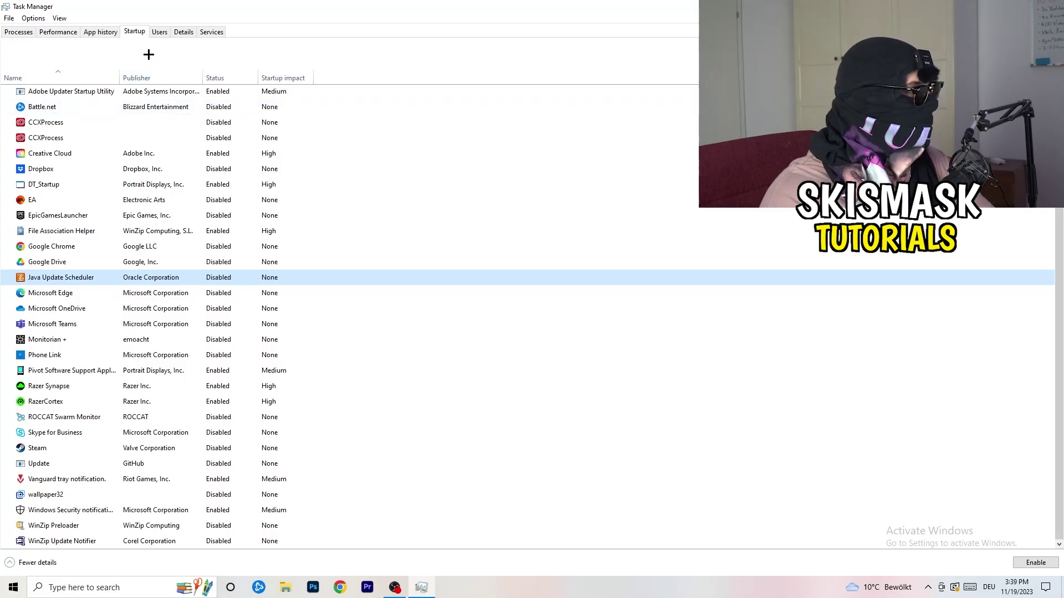
left_click(61, 33)
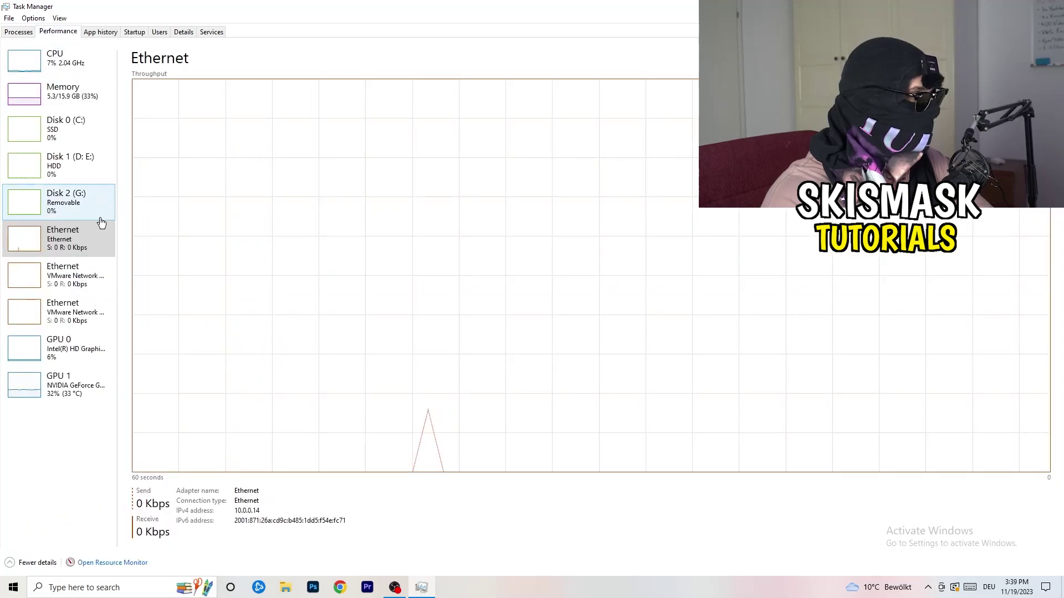
On the Details tab, check DropboxCrashHandler's priority options, leave it at Normal, and close Task Manager.
left_click(183, 32)
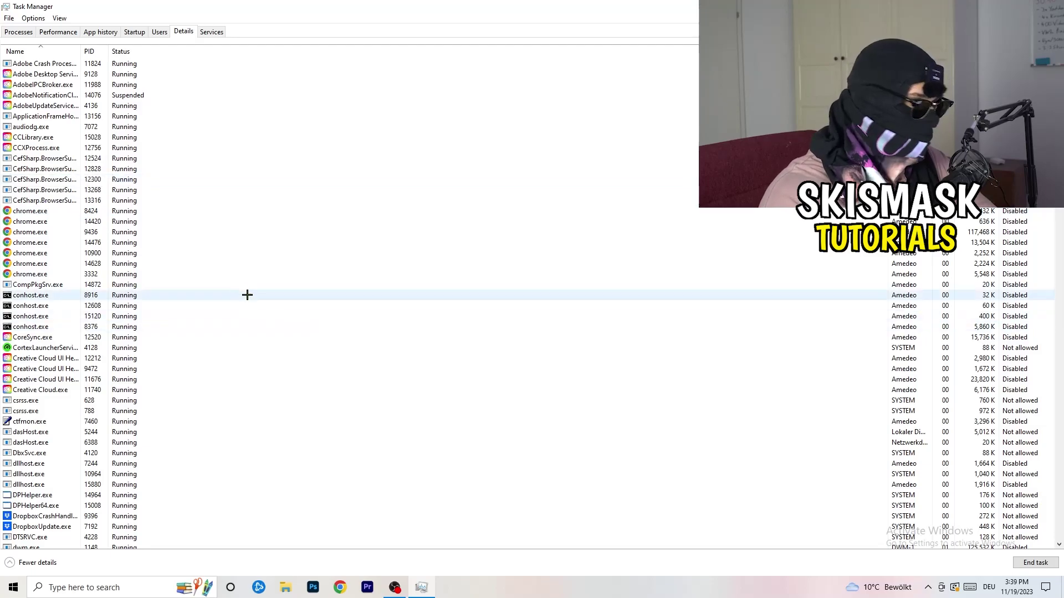
scroll(112, 284, "down", 6)
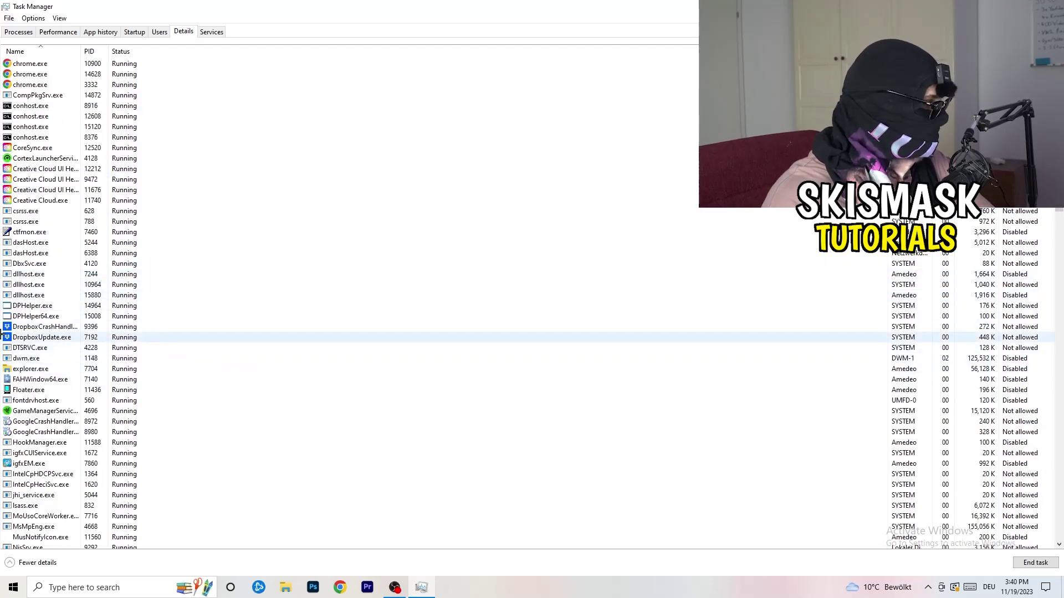
right_click(43, 328)
right_click(89, 326)
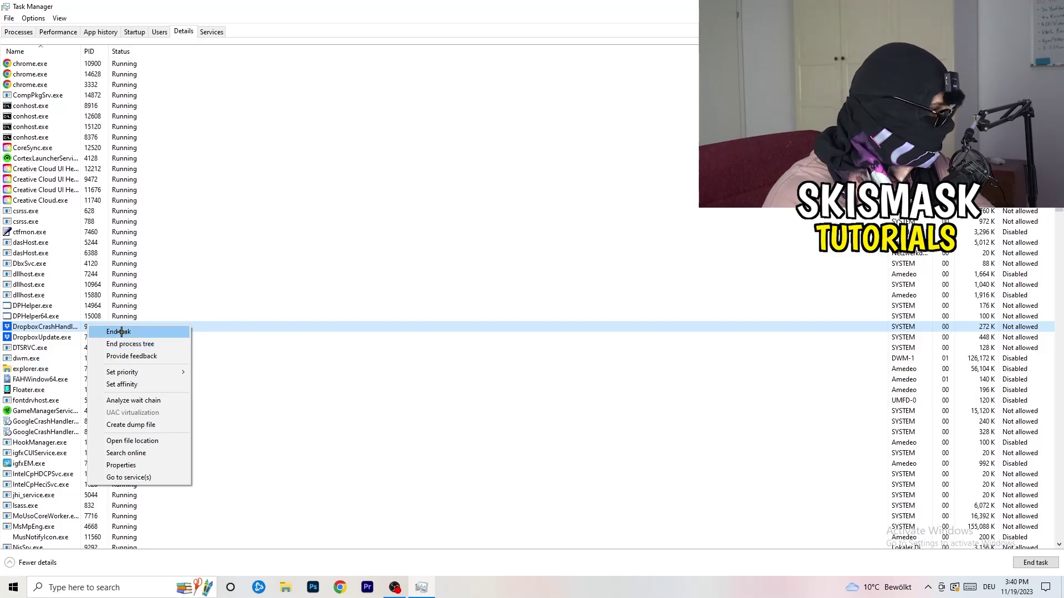
right_click(80, 326)
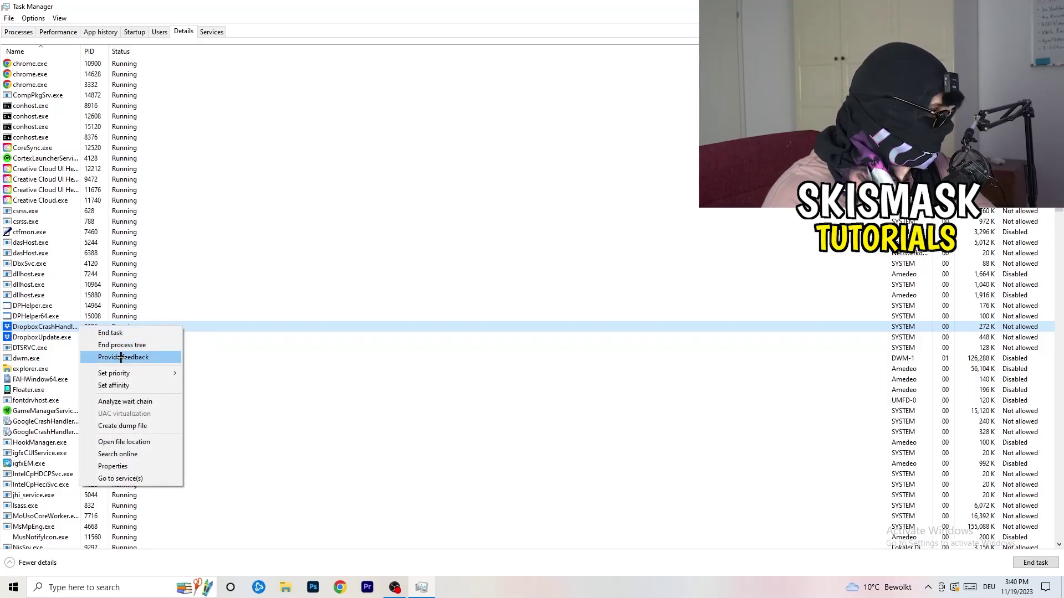
mouse_move(130, 375)
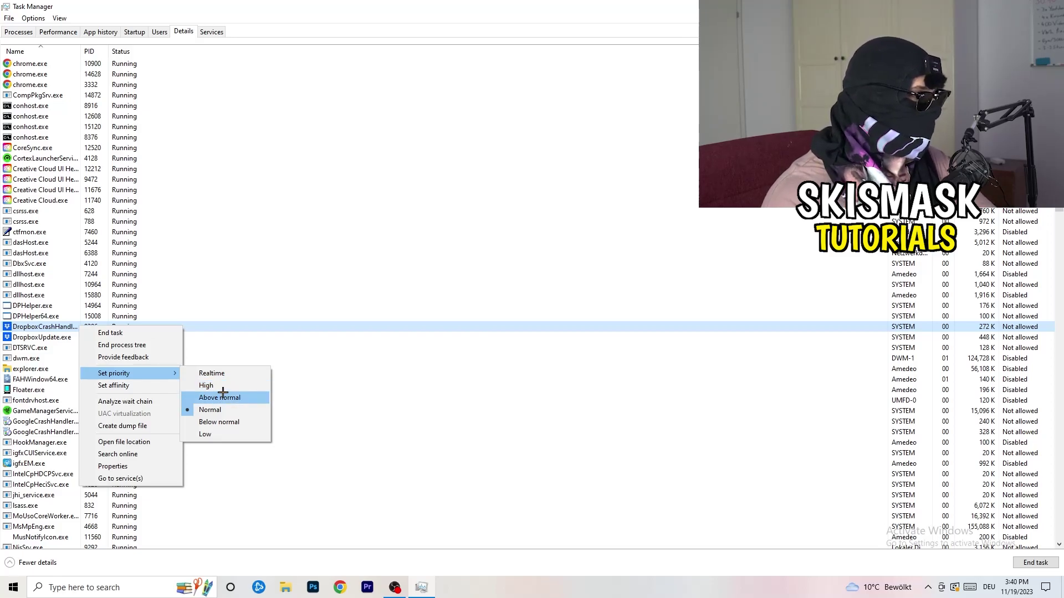
left_click(546, 12)
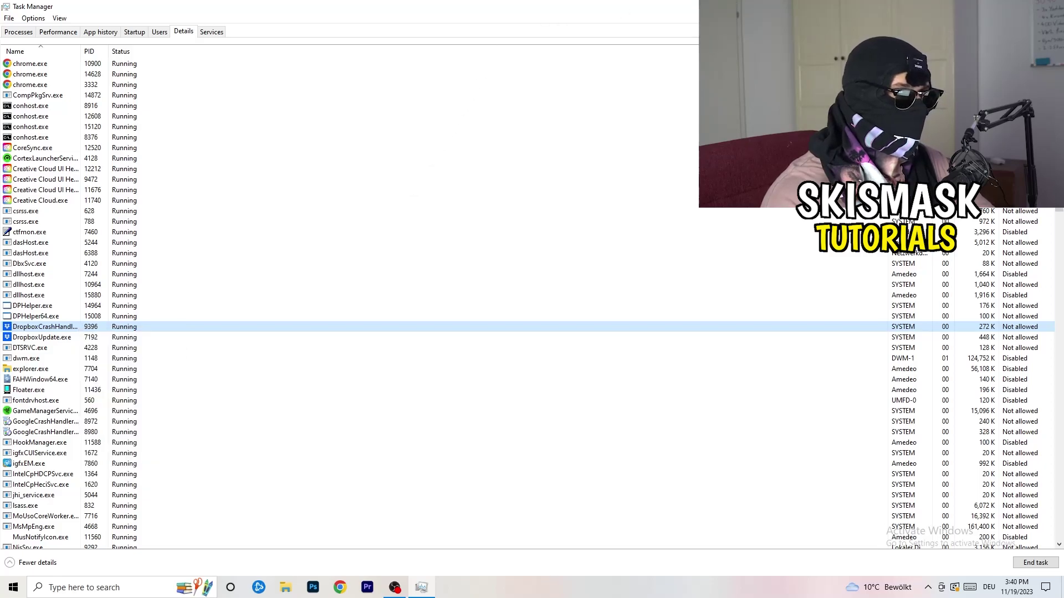
left_click(1050, 6)
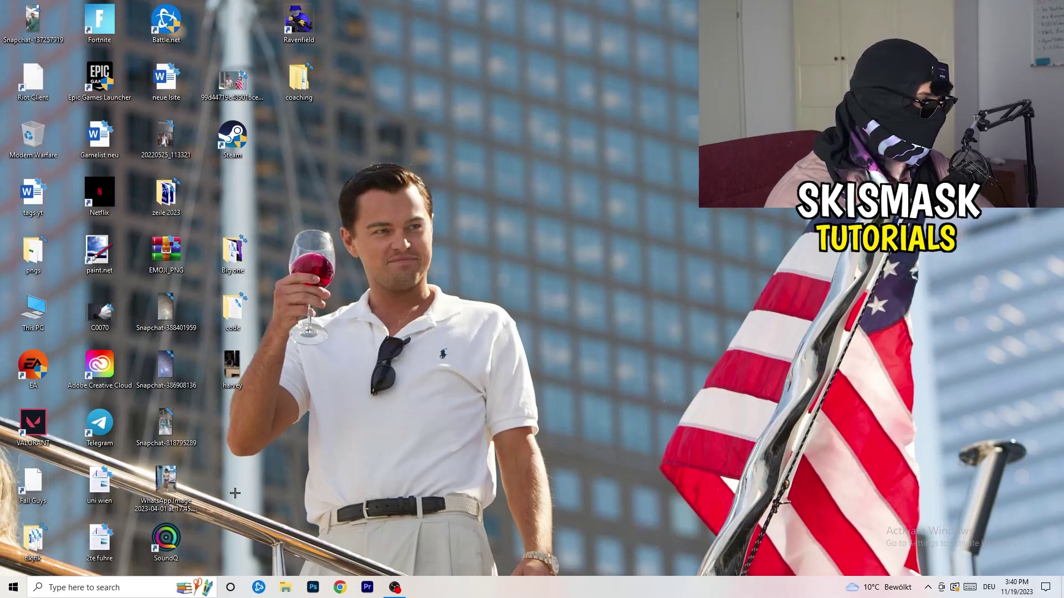
Launch Settings through a 'sett' Start search and go to the System section.
key("super")
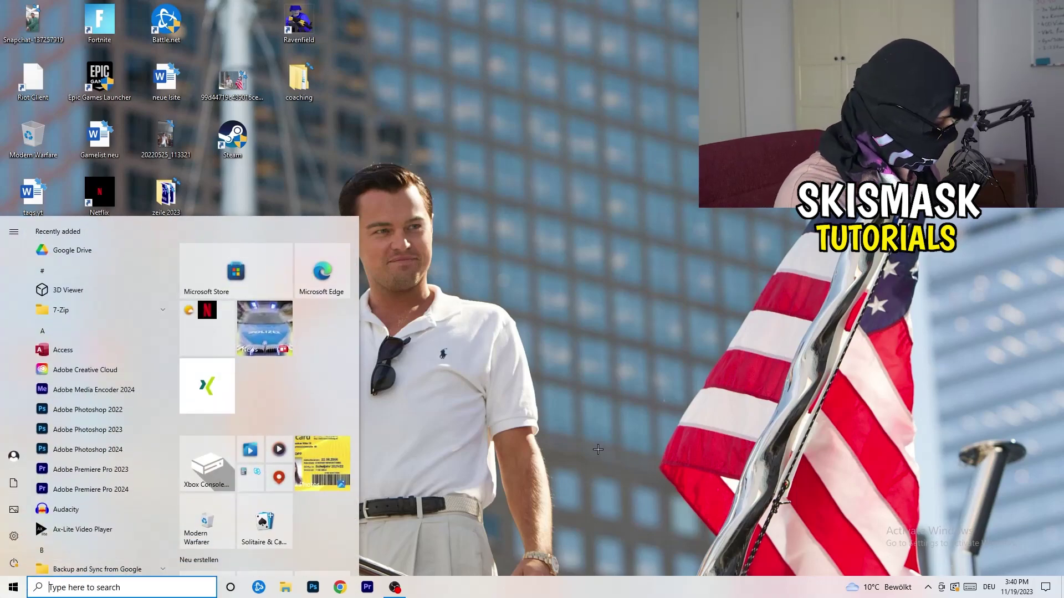
type("sett")
key("Return")
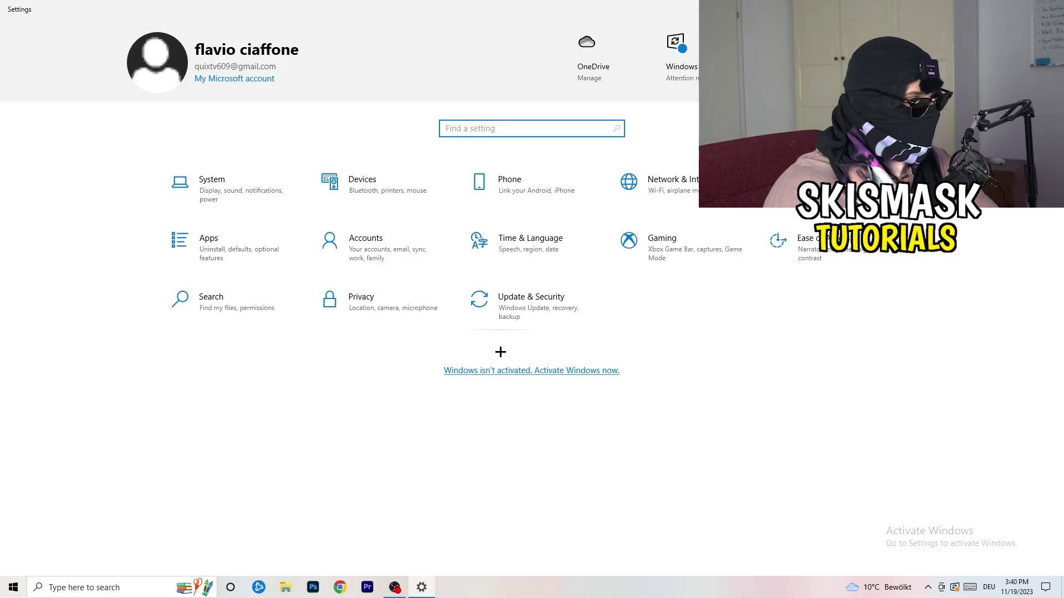
left_click(241, 198)
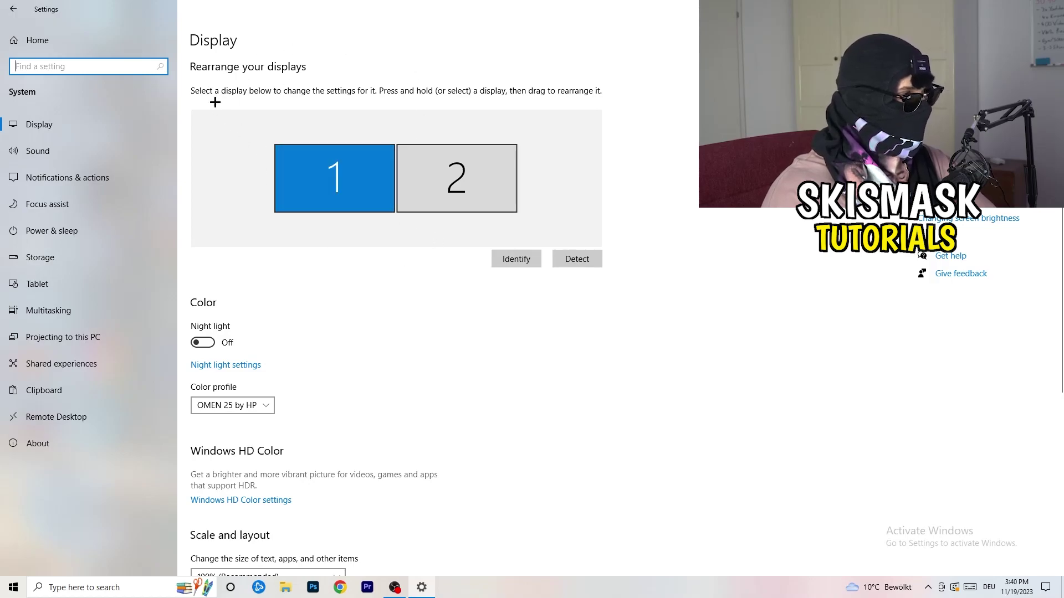
Keep Display scaling at 100% and resolution at 1920 × 1080, then go to Storage.
left_click(225, 40)
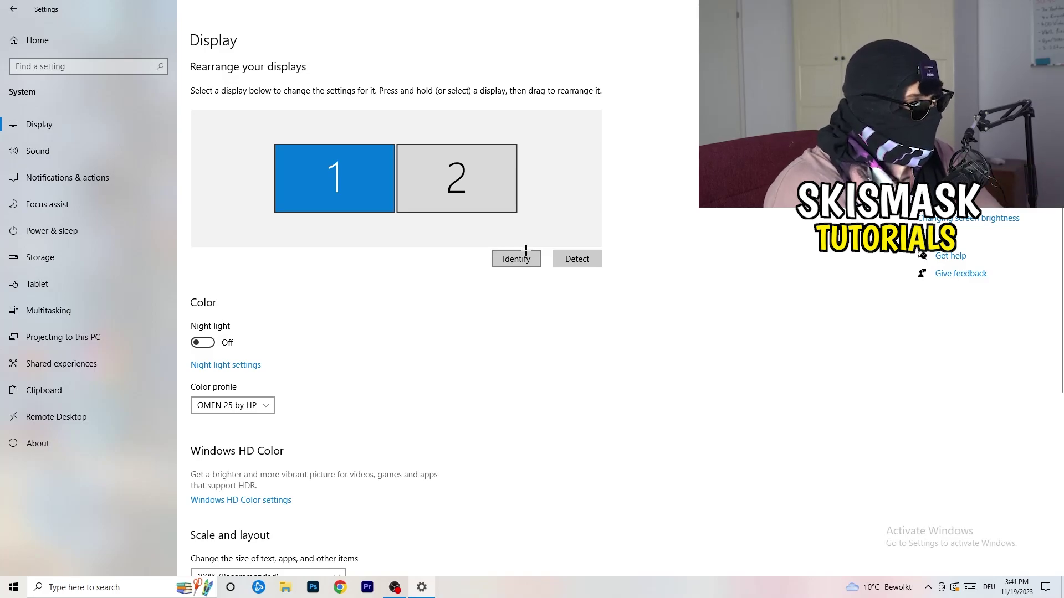
scroll(376, 304, "down", 2)
scroll(376, 304, "up", 2)
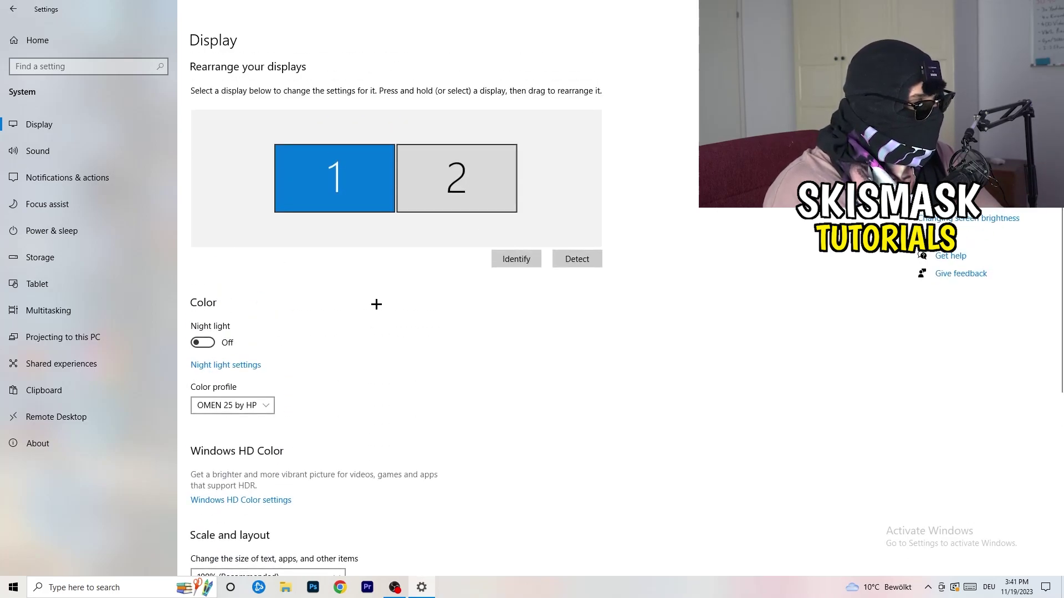
scroll(376, 304, "down", 5)
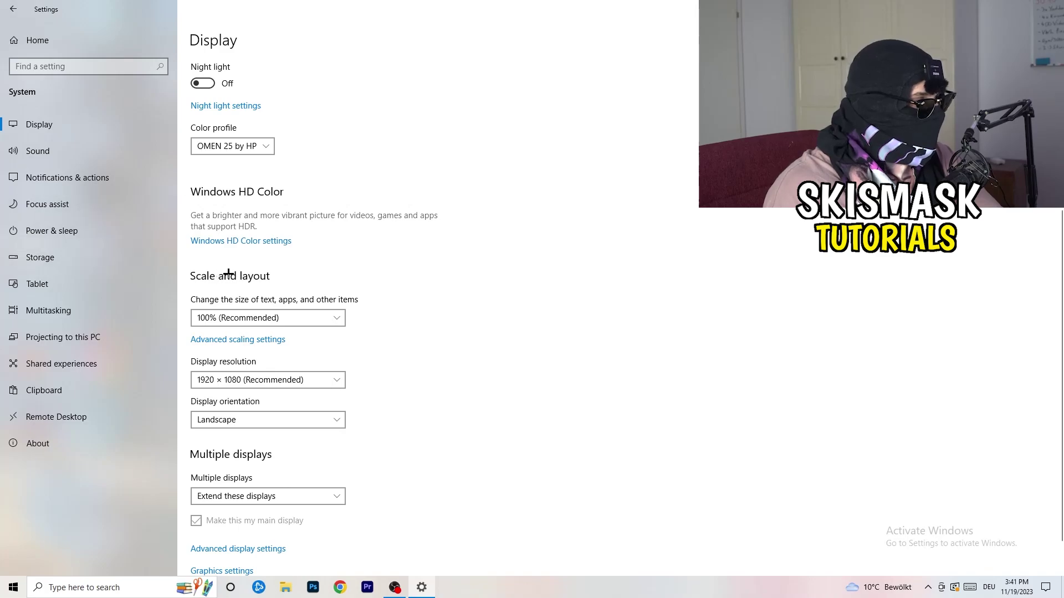
left_click(330, 315)
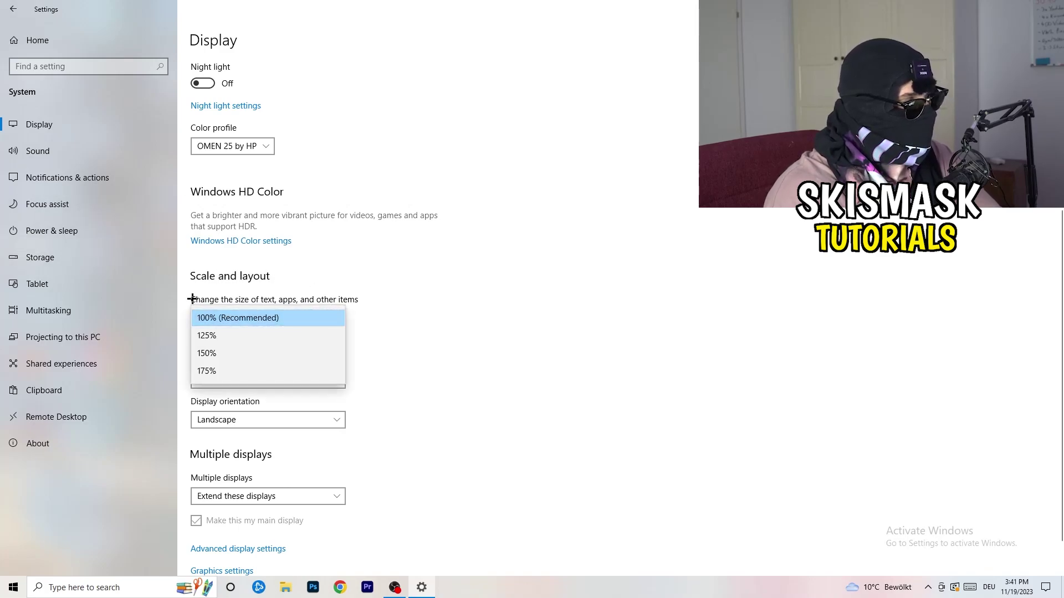
left_click(377, 297)
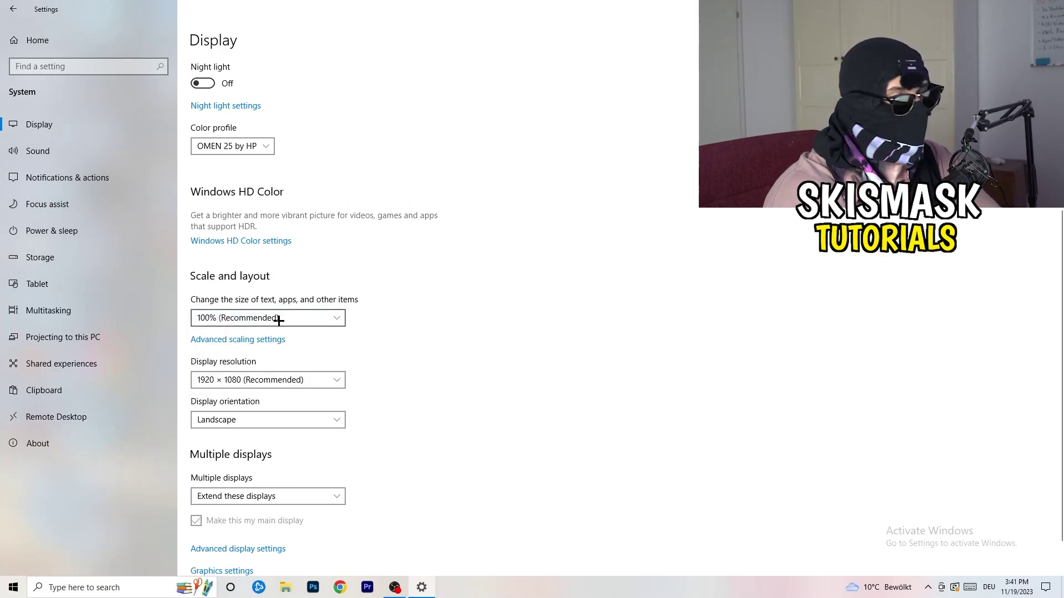
scroll(288, 328, "down", 1)
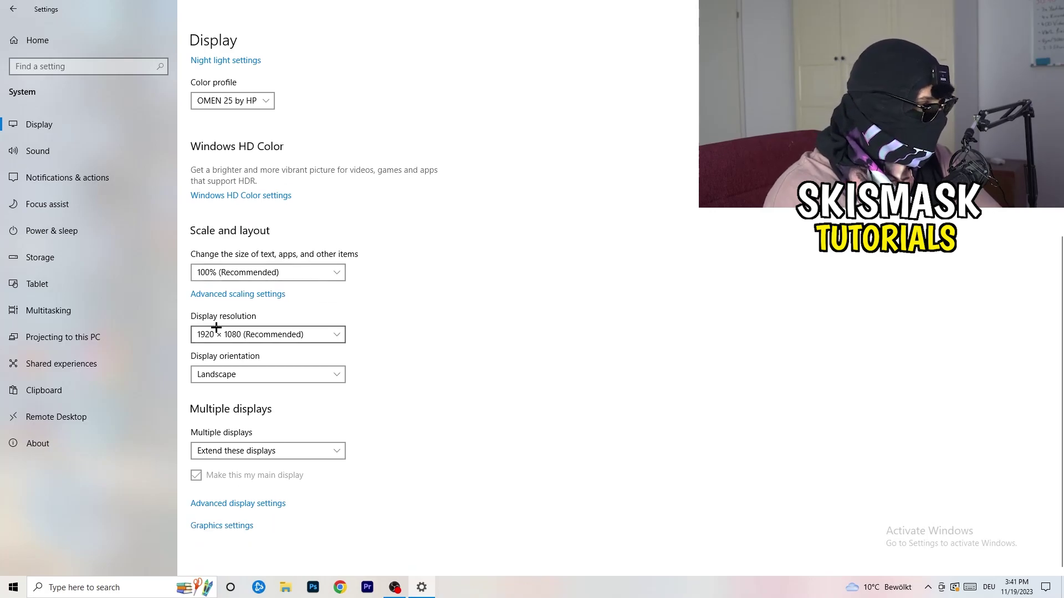
key("alt+Down")
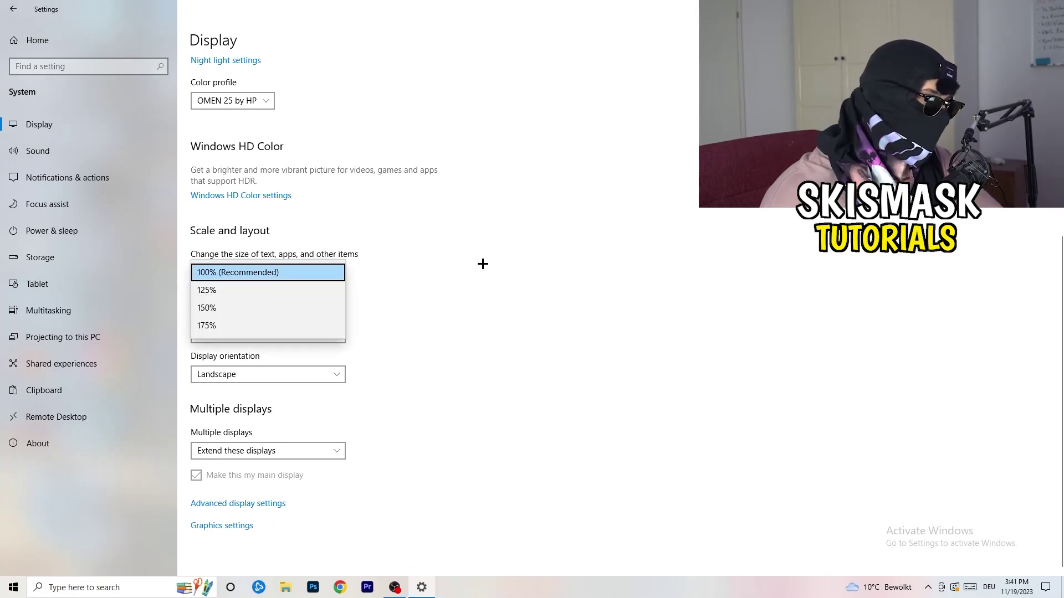
key("Return")
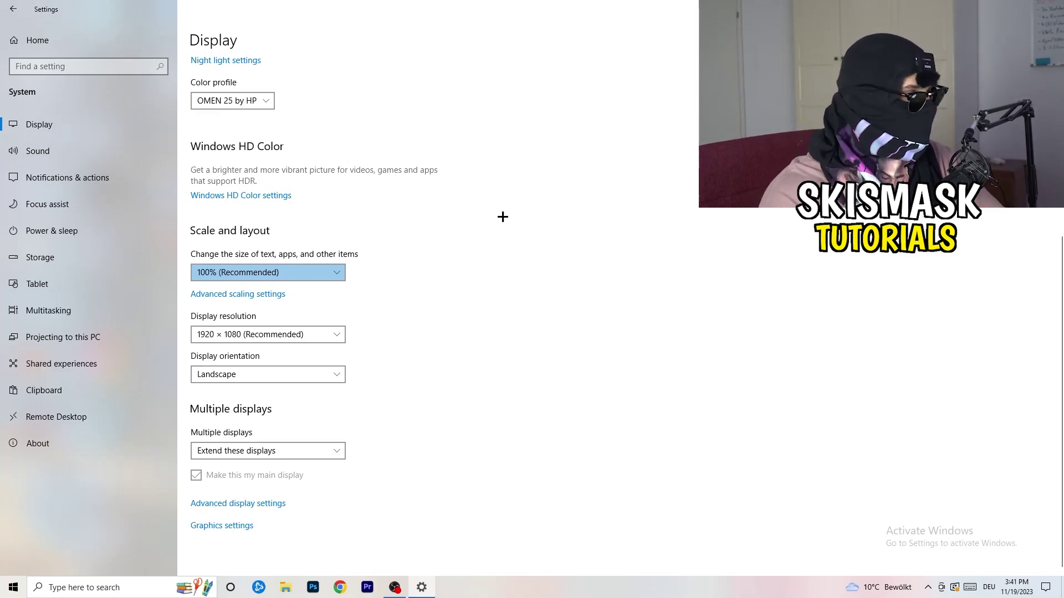
left_click(309, 334)
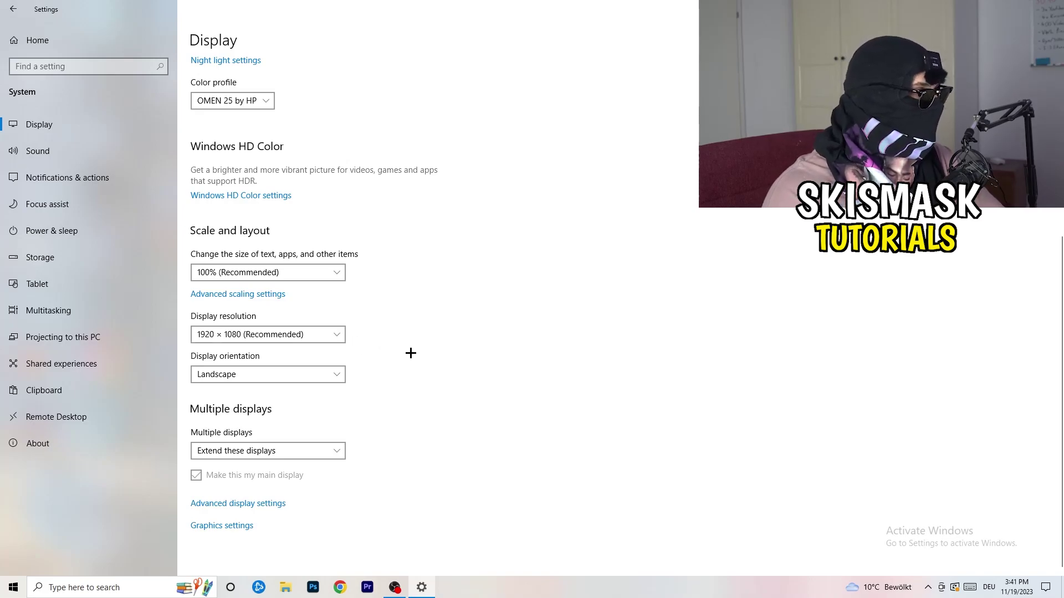
left_click(77, 252)
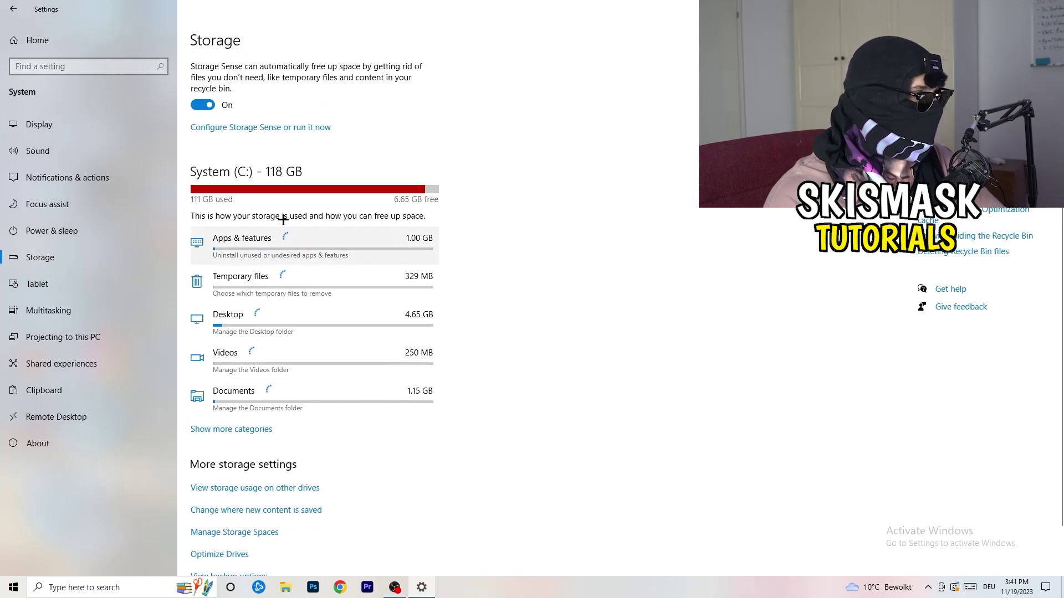
Configure Storage Sense: weekly runs, 14-day recycle bin cleanup, unused temp-file deletion turned off.
left_click(232, 132)
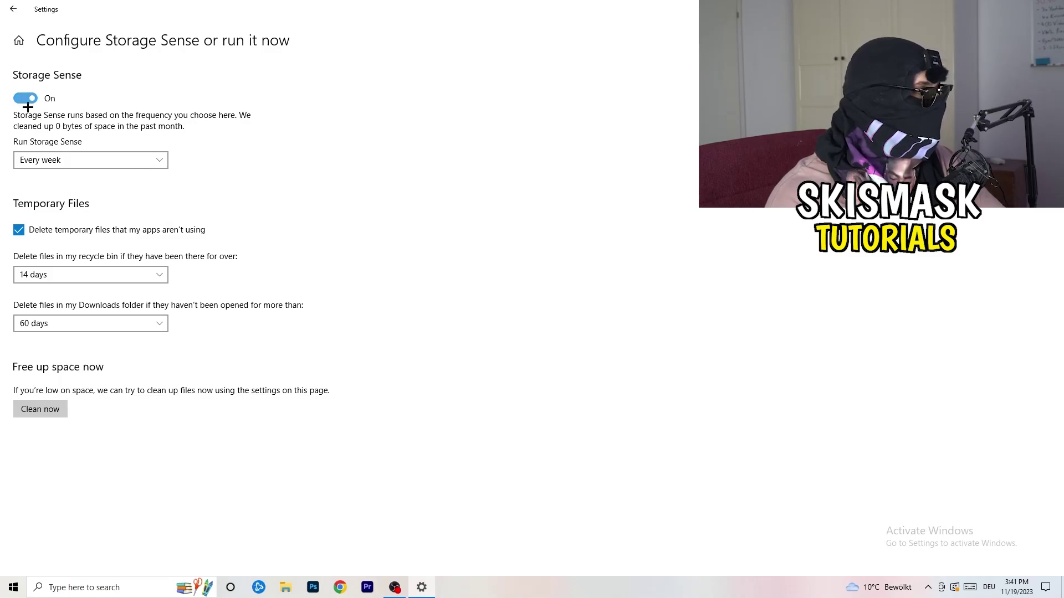
left_click(92, 160)
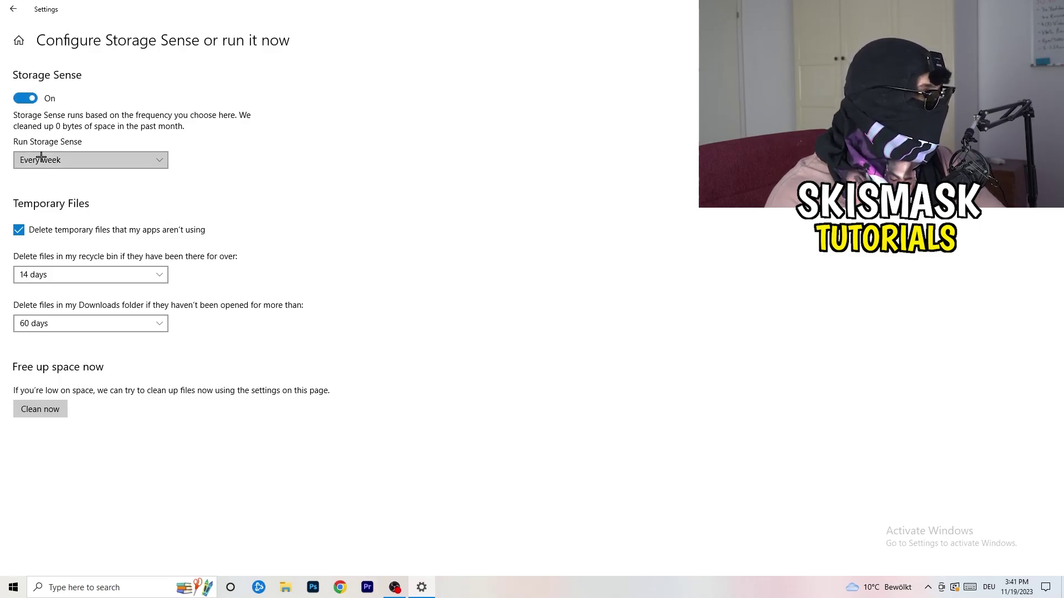
left_click(235, 140)
left_click(175, 233)
left_click(64, 271)
left_click(316, 351)
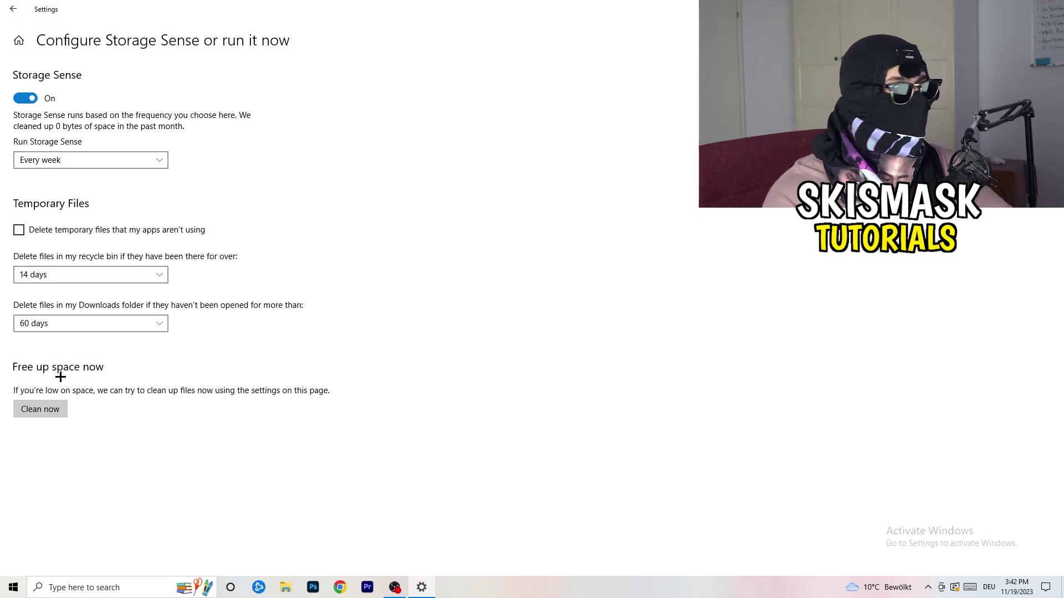
left_click(3, 15)
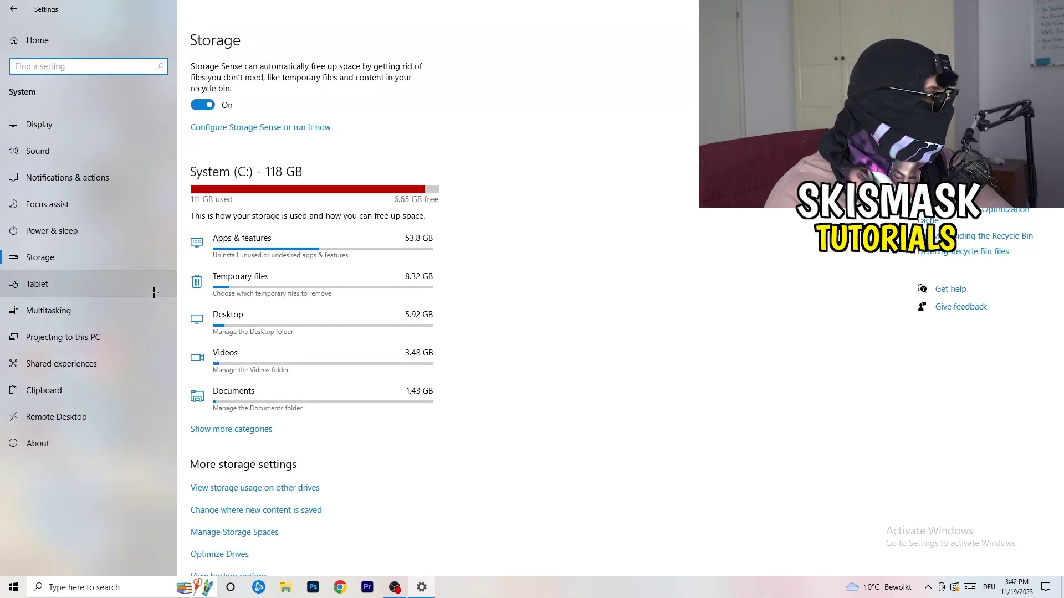
Go to Power & sleep and open Power Options with its additional plans list.
left_click(123, 238)
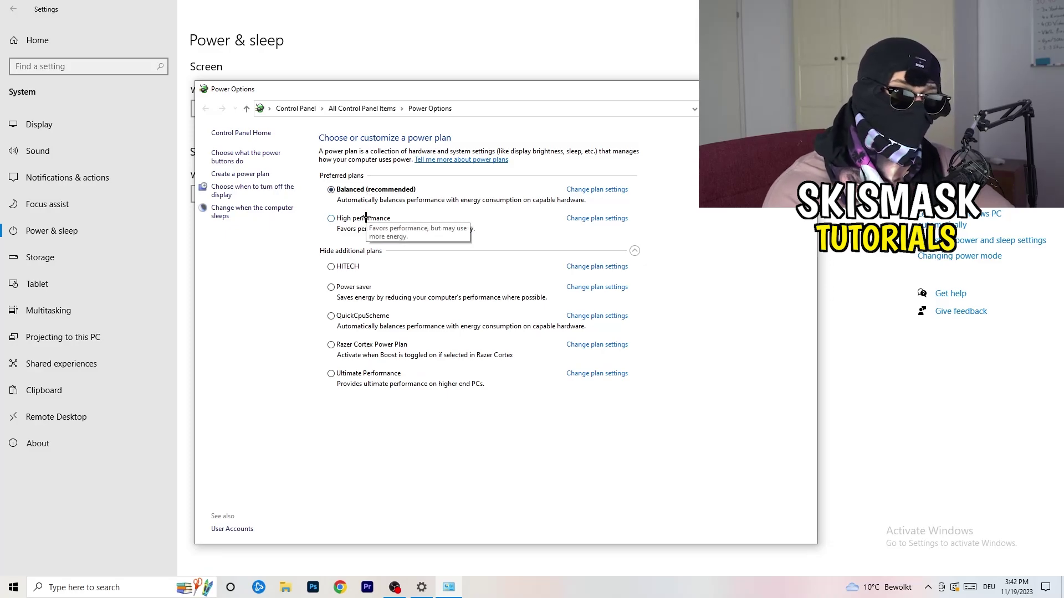
left_click(369, 252)
Re-show the additional power plans with Balanced kept, then close Power Options and Settings.
left_click(635, 251)
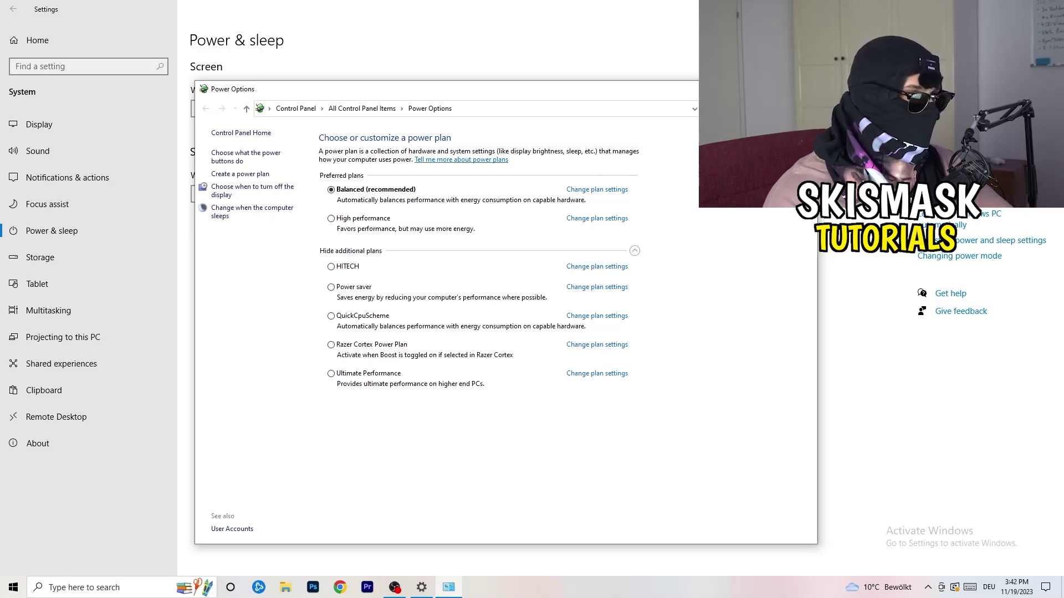
key("alt+F4")
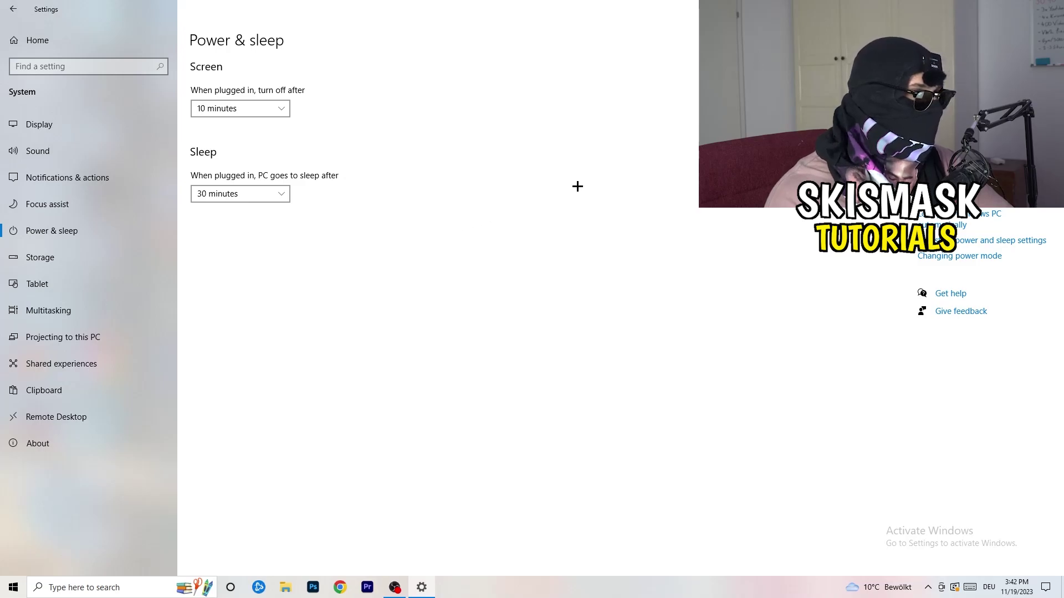
key("alt+F4")
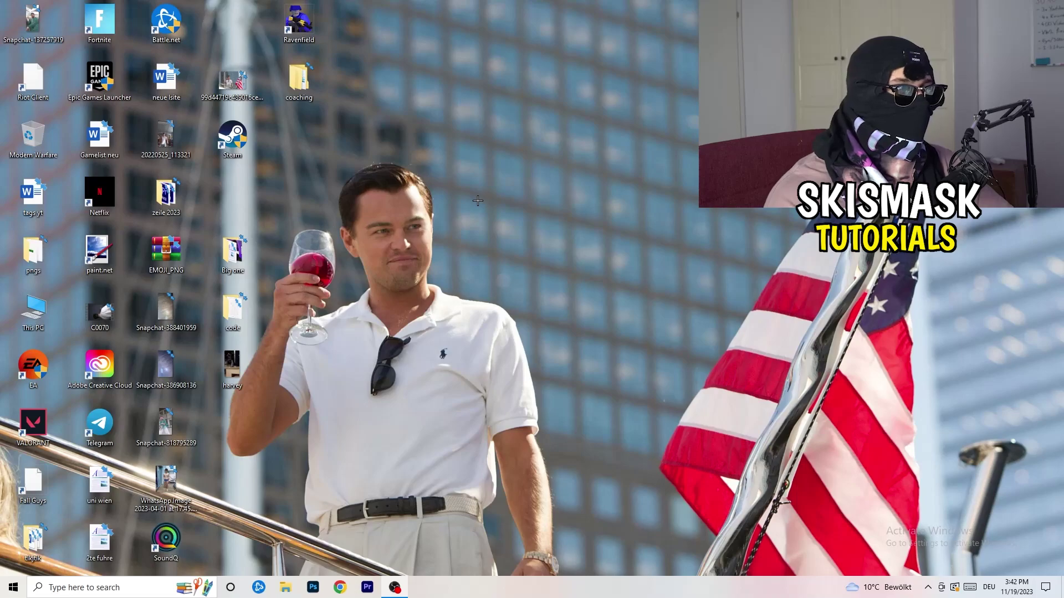
Move the Steam shortcut to the desktop centre and open its Properties, shifting the dialog left.
left_click_drag(239, 144, 571, 198)
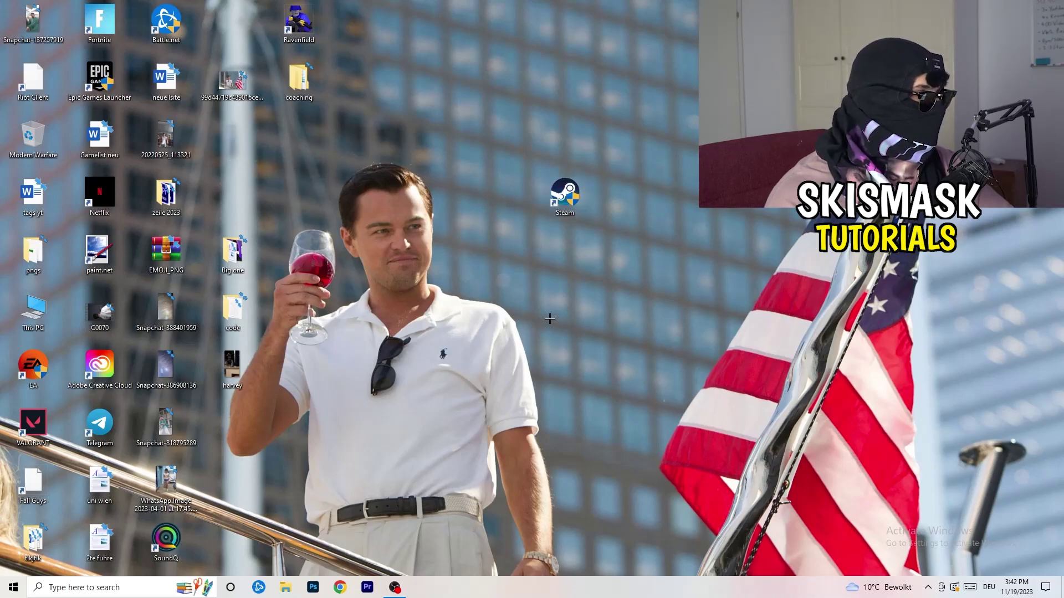
right_click(556, 198)
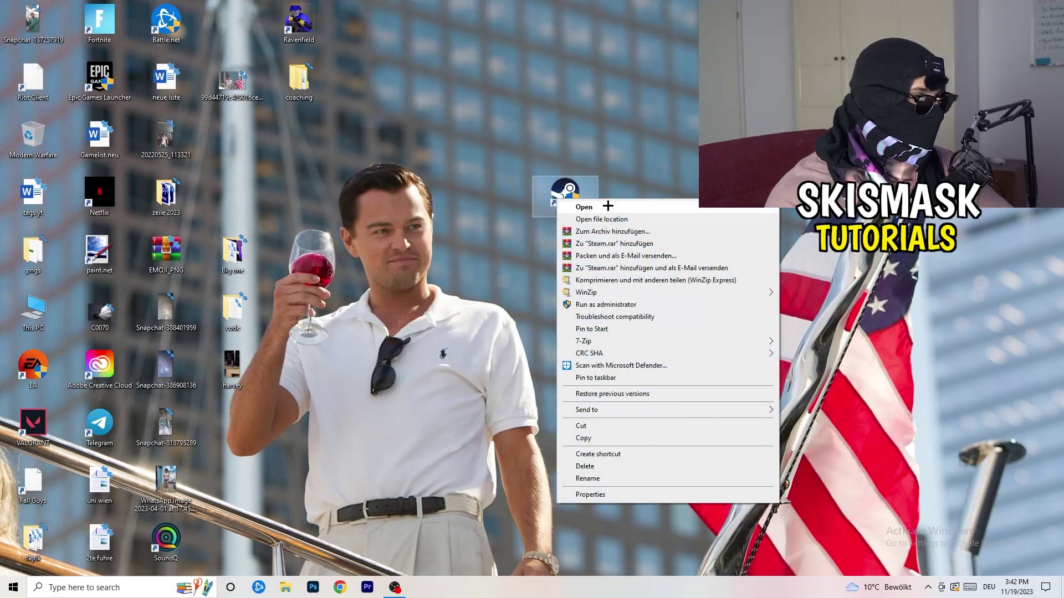
left_click(607, 495)
left_click_drag(630, 212, 514, 157)
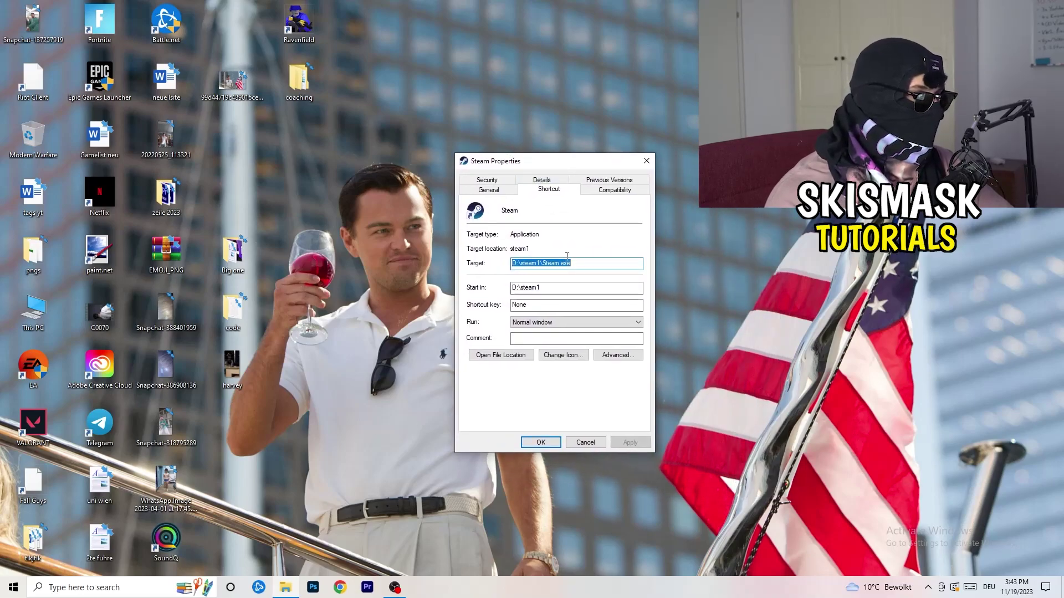
Set the Steam shortcut to run in Windows 8 compatibility mode, then apply and close its properties.
left_click(628, 191)
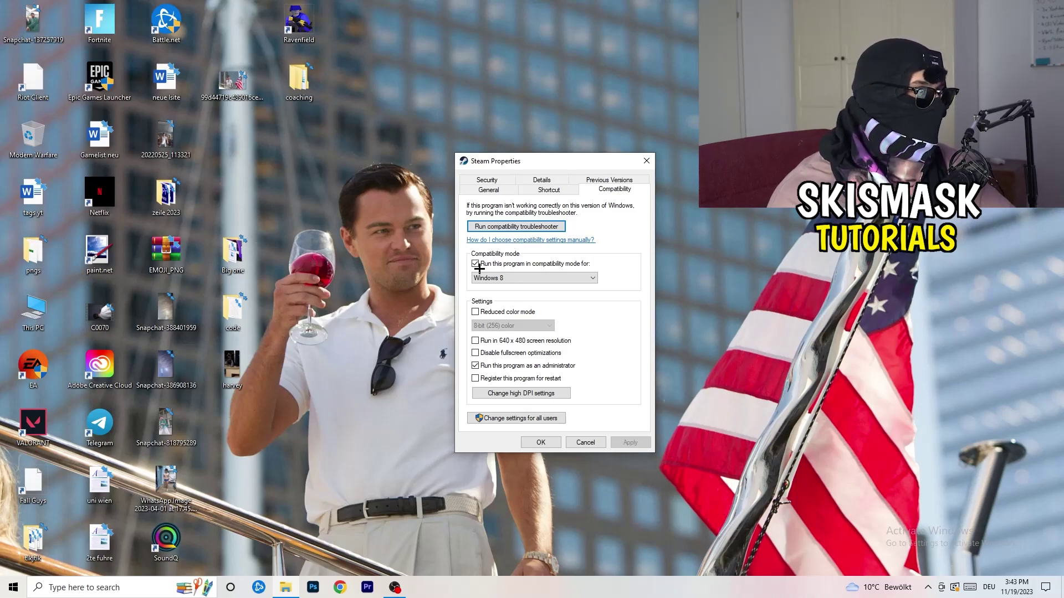
left_click(562, 264)
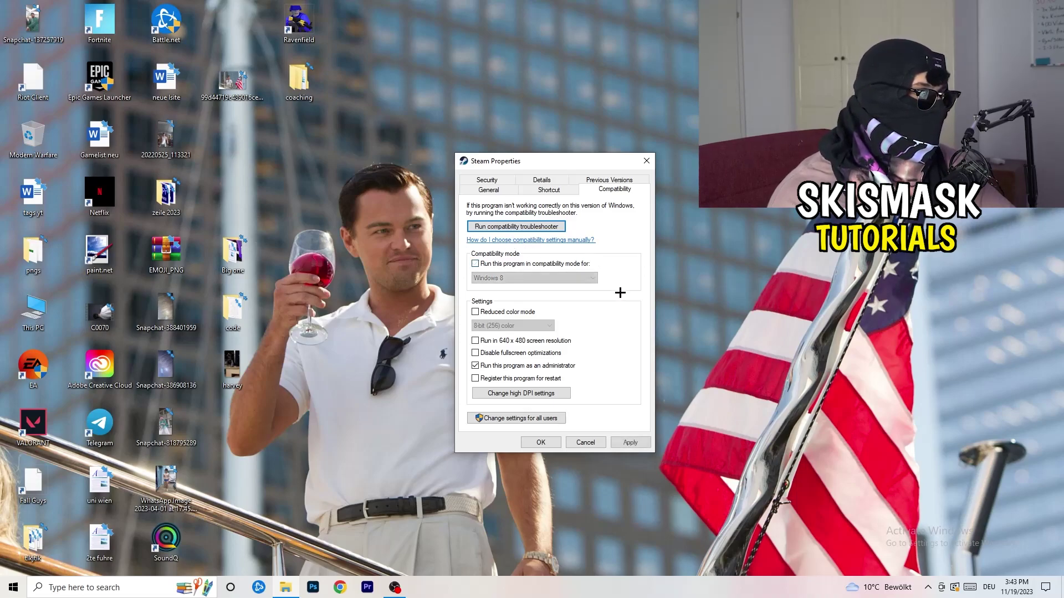
left_click(475, 264)
left_click(524, 278)
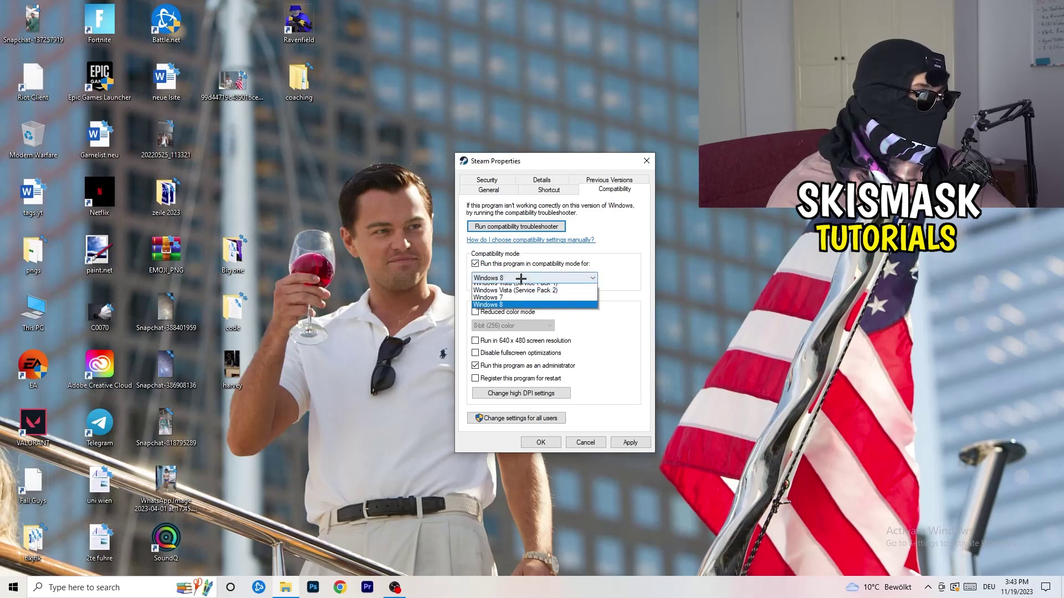
left_click(628, 293)
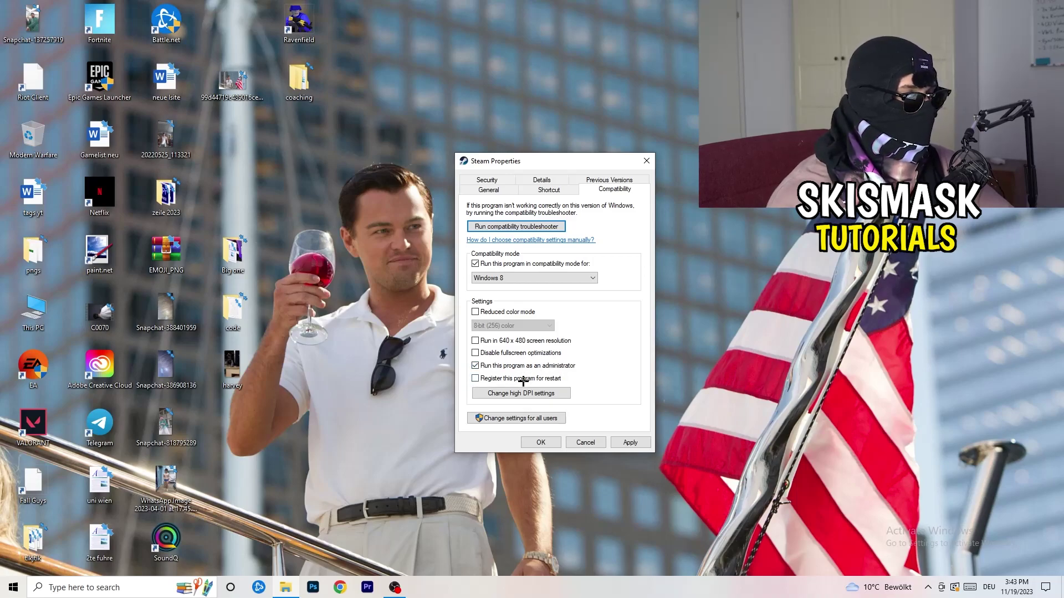
left_click(630, 442)
left_click(541, 442)
Drag the Steam shortcut toward the middle of the desktop.
left_click_drag(568, 199, 506, 204)
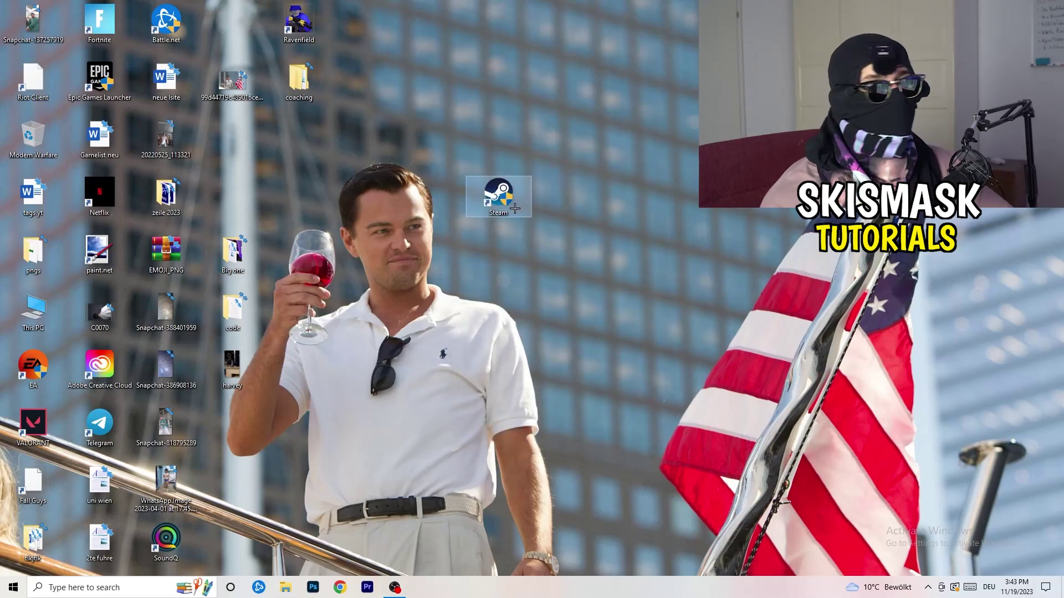
left_click_drag(504, 200, 638, 199)
left_click_drag(556, 153, 639, 206)
Return the Steam shortcut to its original grid slot among the desktop icons, then open Start.
left_click(645, 339)
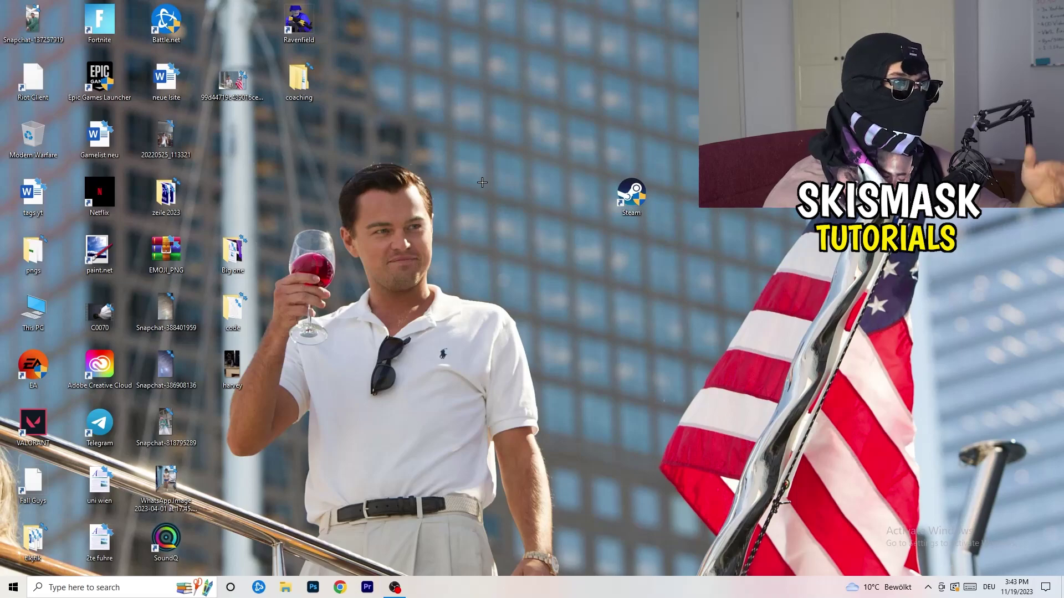
left_click(635, 202)
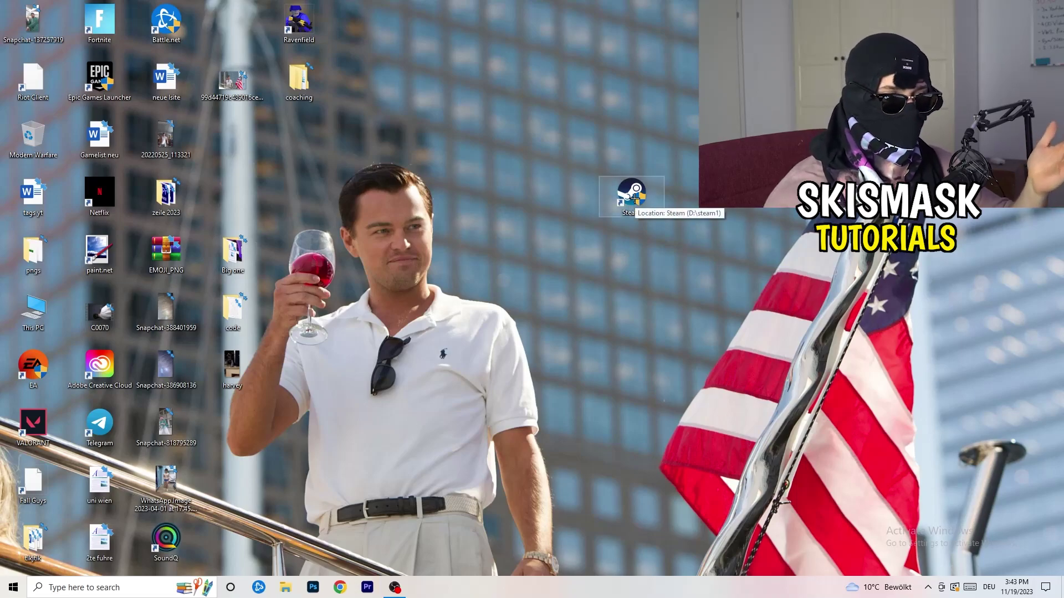
right_click(630, 194)
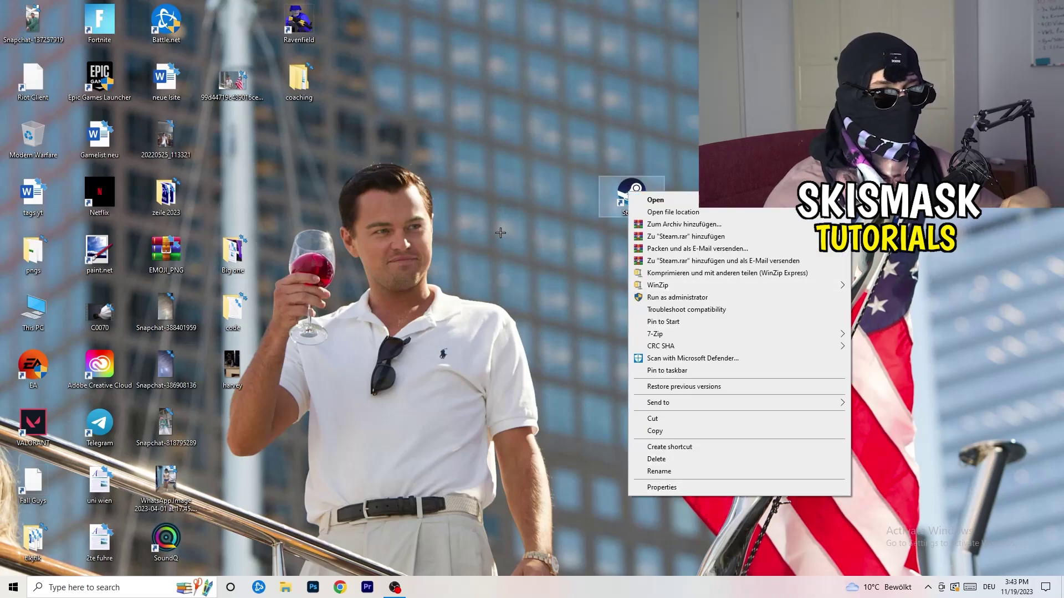
left_click(559, 312)
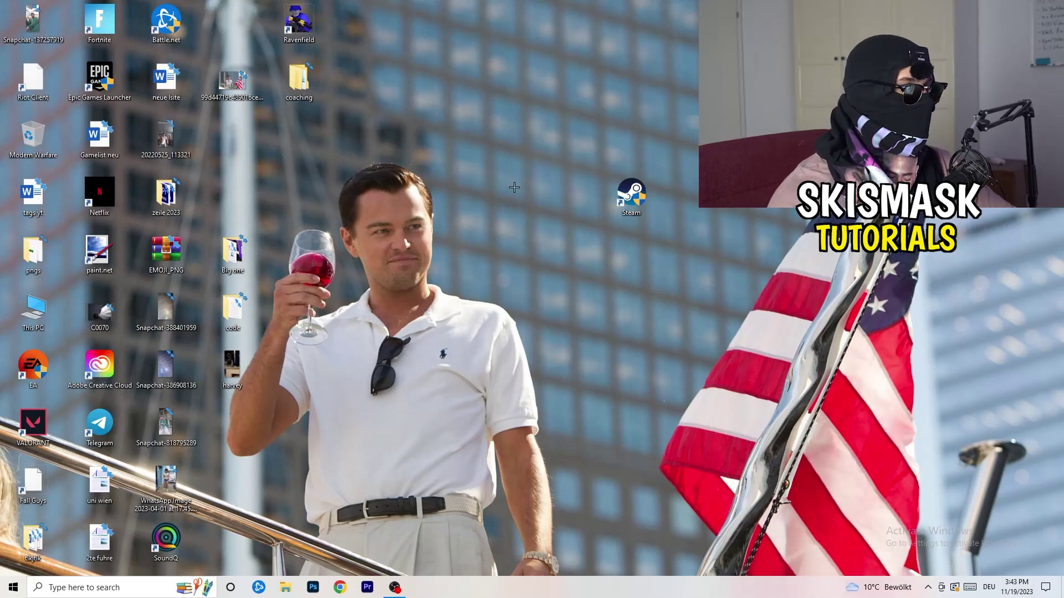
left_click_drag(632, 194, 234, 136)
left_click(434, 127)
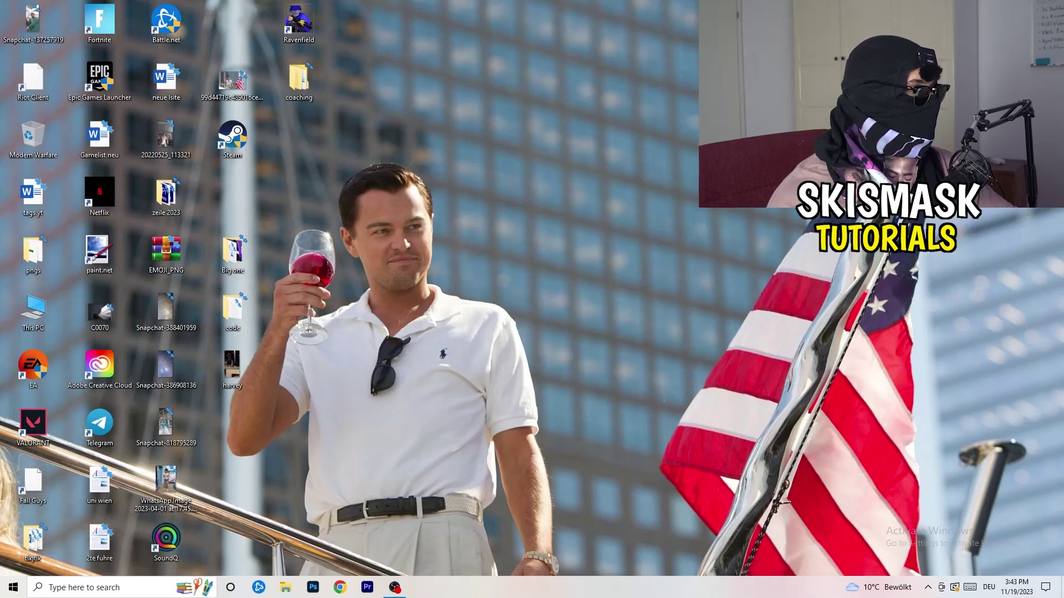
left_click(13, 587)
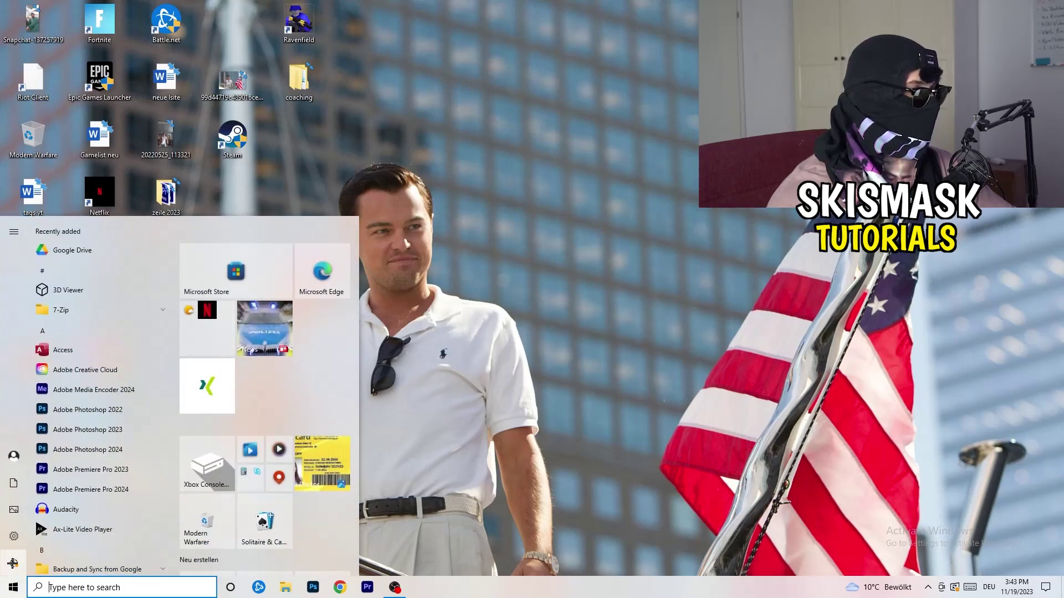
In Gaming settings, confirm background recording is off under Captures and Game Mode is on.
left_click(15, 541)
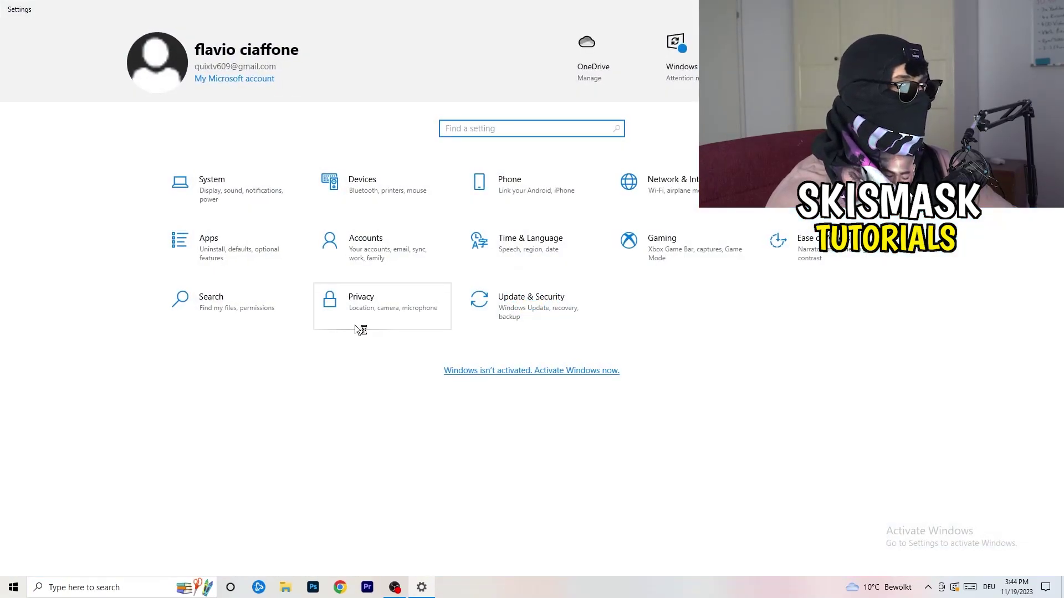
left_click(625, 240)
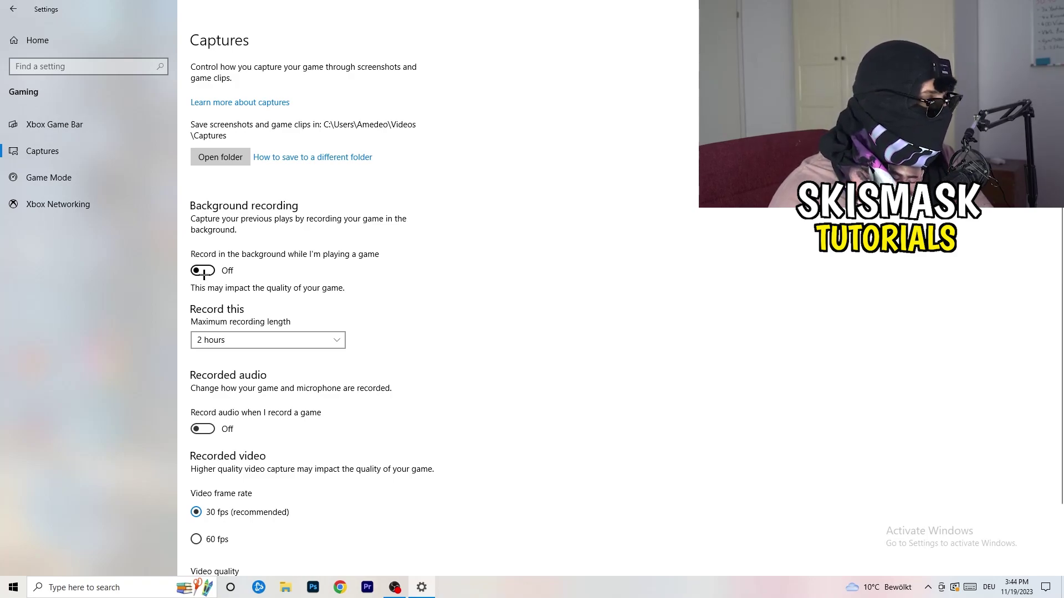
scroll(333, 360, "down", 2)
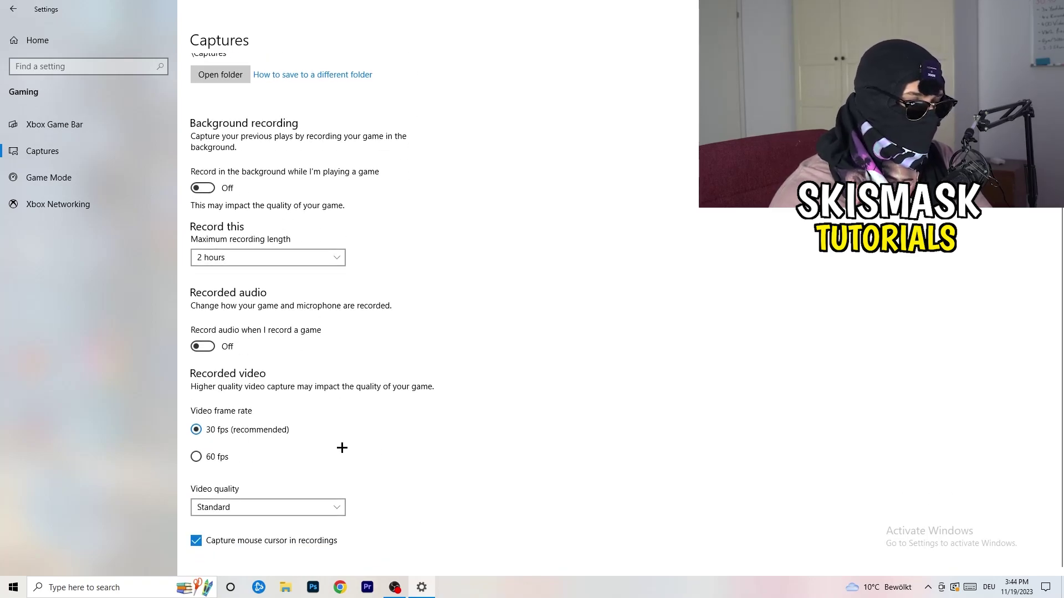
scroll(342, 448, "up", 2)
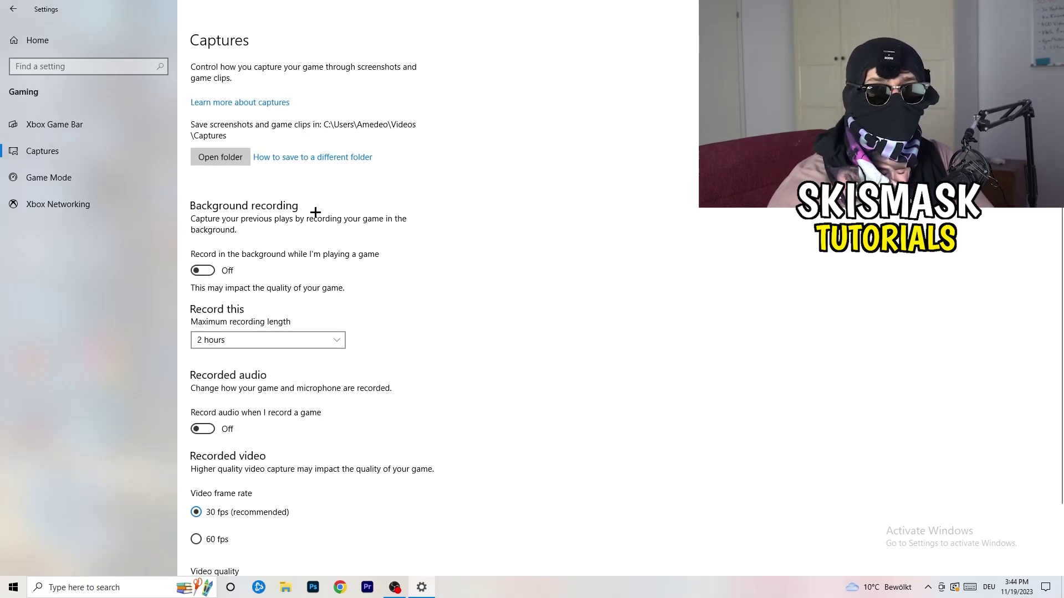
left_click(156, 177)
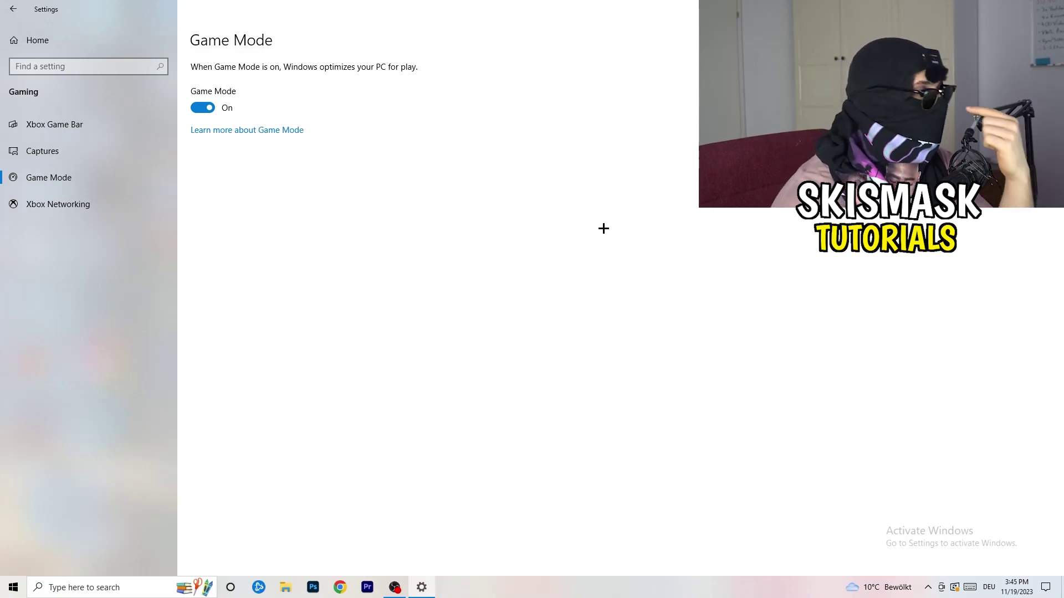
left_click(11, 7)
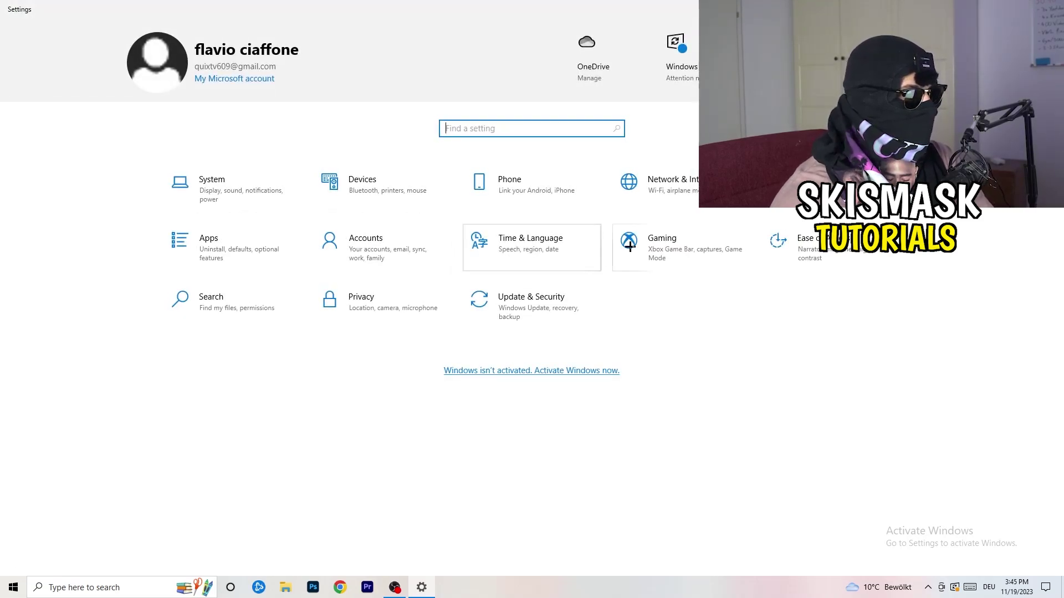
Check Windows Update's pending-restart cumulative update, then close Settings with Alt+F4.
left_click(521, 304)
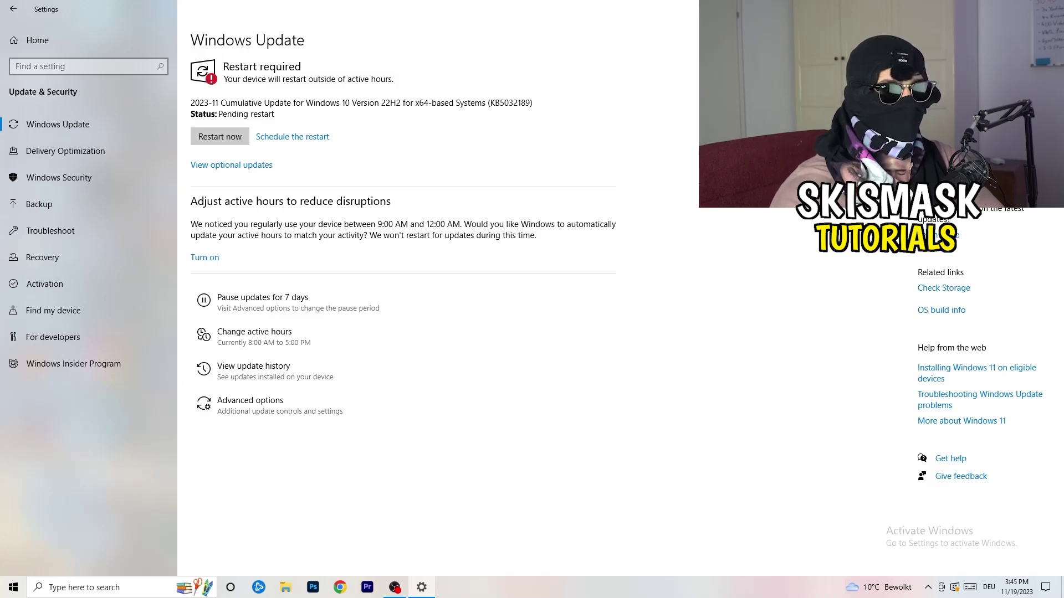
key("alt+F4")
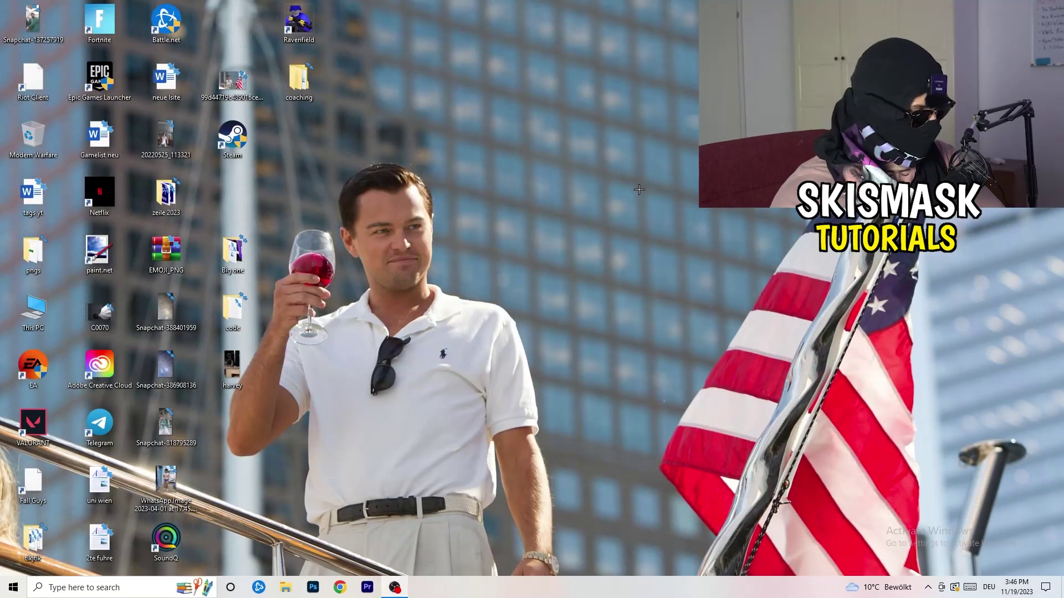